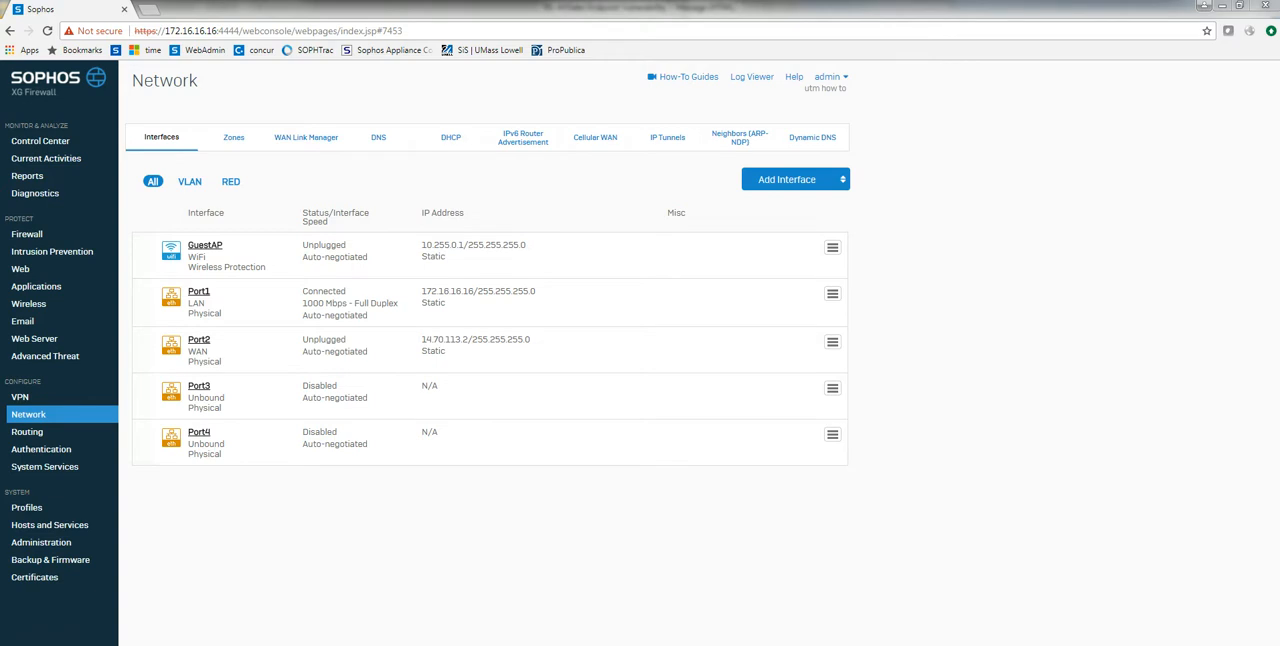
Step: Review the alias addresses listed in samplealiases.txt in the asatoxg folder, closing the file when done
{"action": "mouse_move", "coordinate": [163, 645]}
{"action": "left_click", "coordinate": [232, 625]}
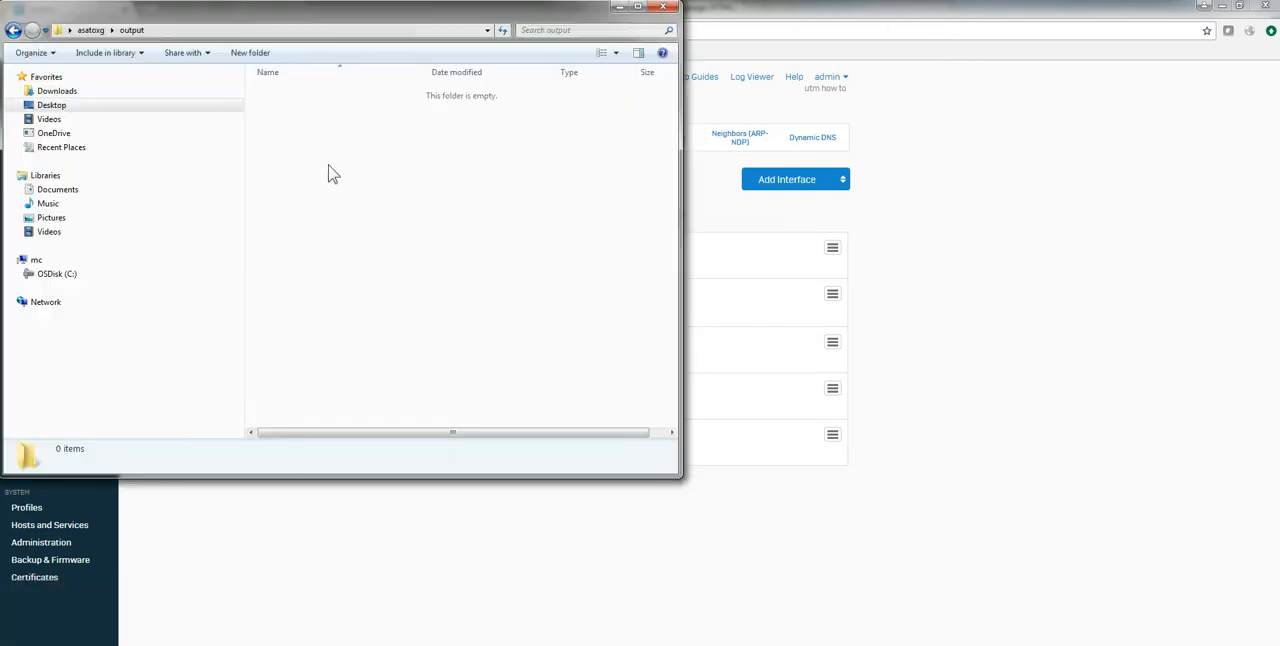
{"action": "left_click", "coordinate": [90, 29]}
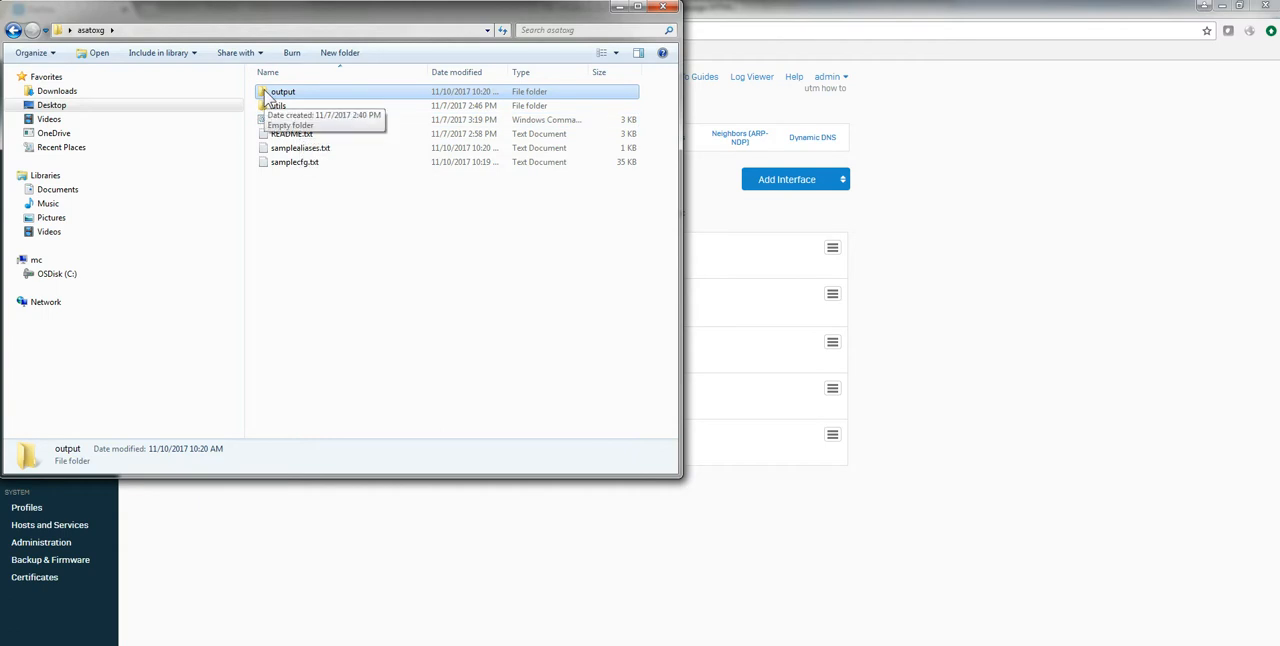
{"action": "double_click", "coordinate": [282, 148]}
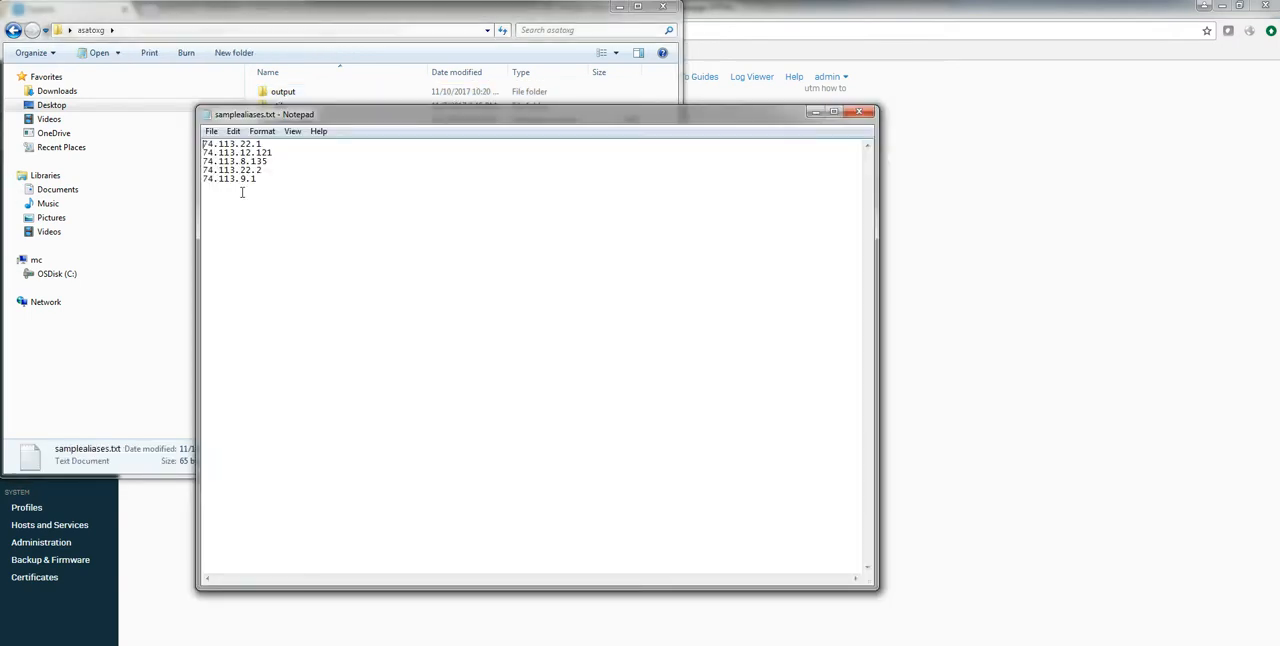
{"action": "left_click", "coordinate": [859, 112]}
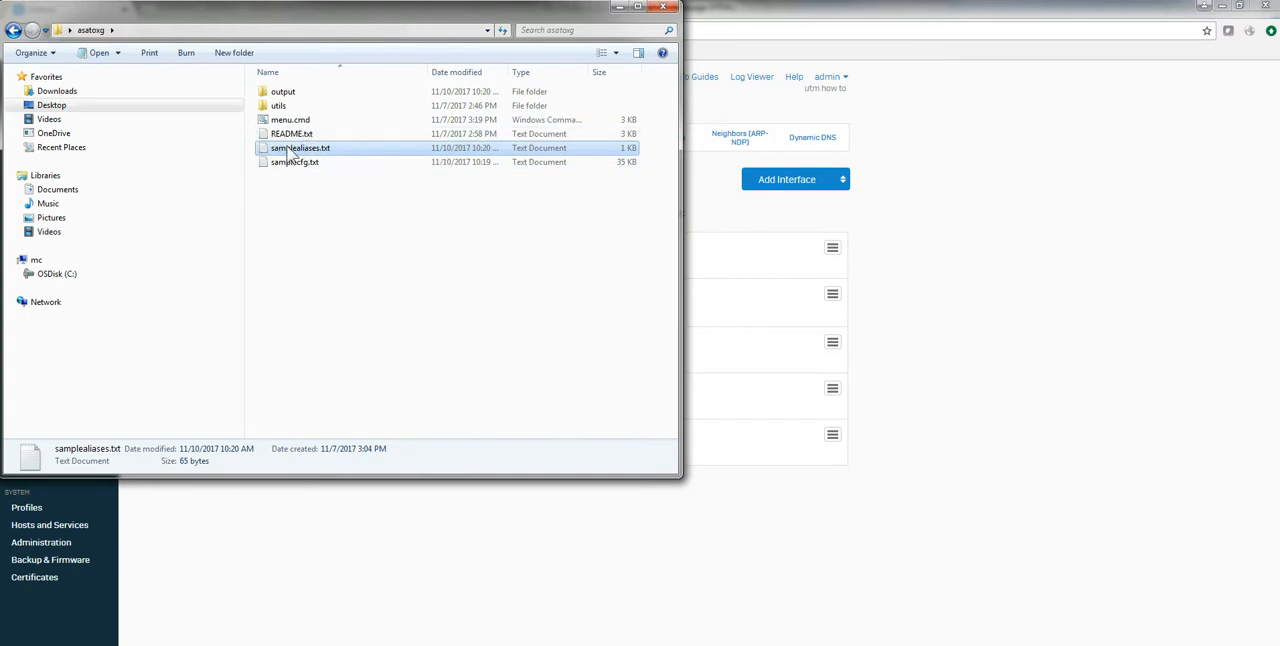
Step: Switch to the Sophos web console and view the Network Address Translation profiles
{"action": "left_click", "coordinate": [588, 644]}
{"action": "left_click", "coordinate": [587, 624]}
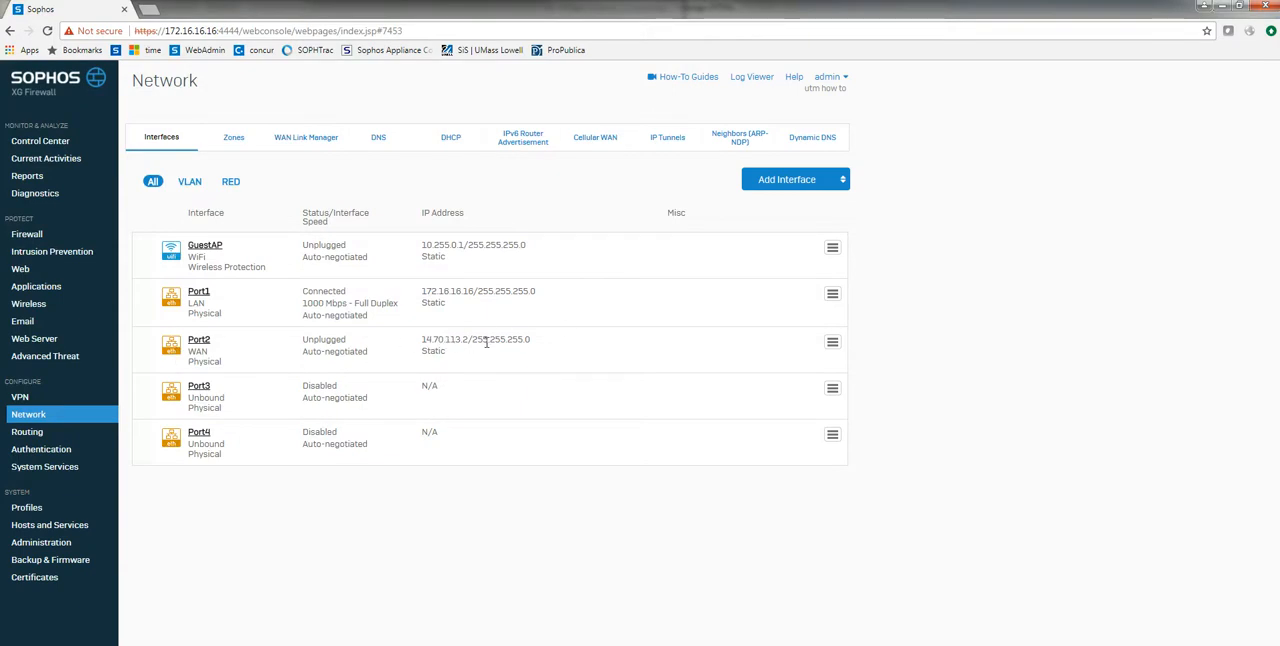
{"action": "left_click", "coordinate": [33, 510]}
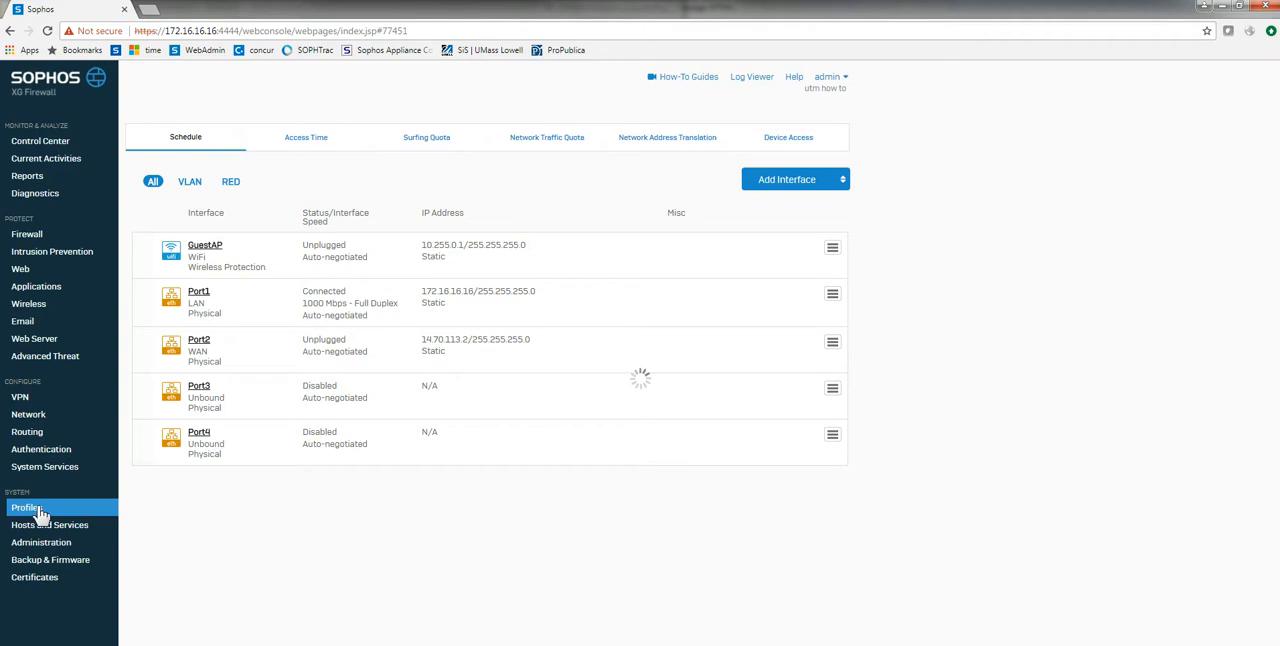
{"action": "left_click", "coordinate": [640, 137]}
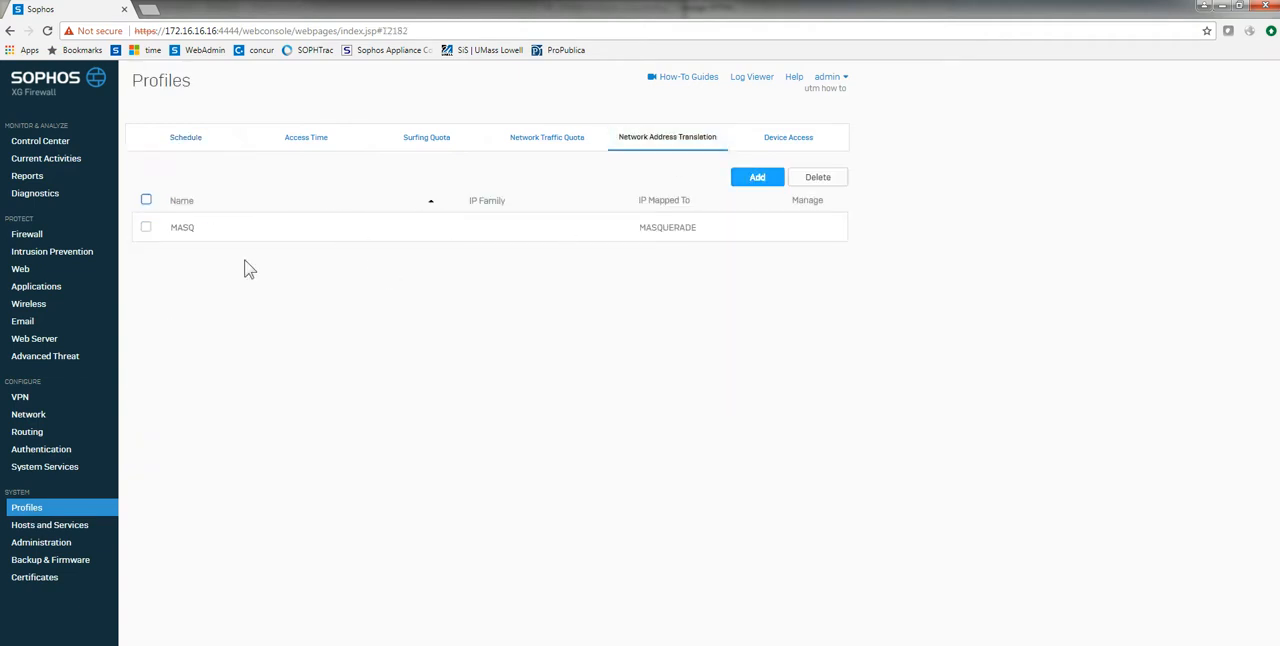
Step: Run menu.cmd in the command prompt and specify samplealiases.txt as the config file
{"action": "key", "text": "alt+Tab"}
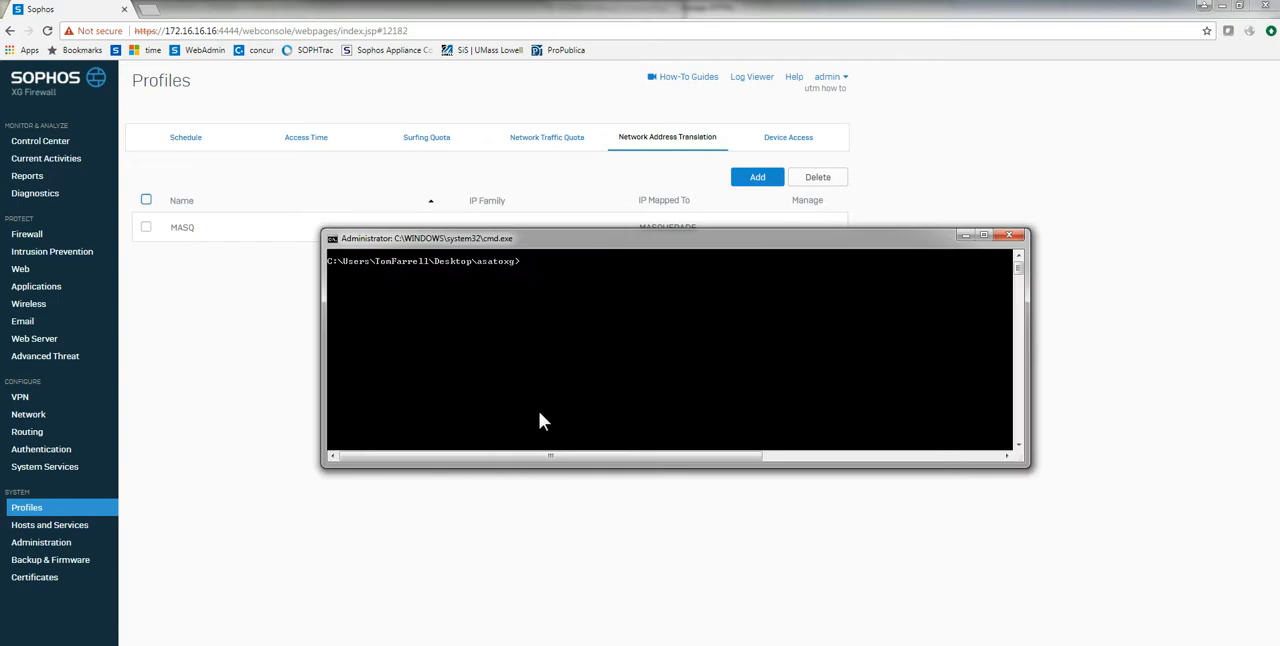
{"action": "type", "text": "menu.cmd"}
{"action": "key", "text": "Return"}
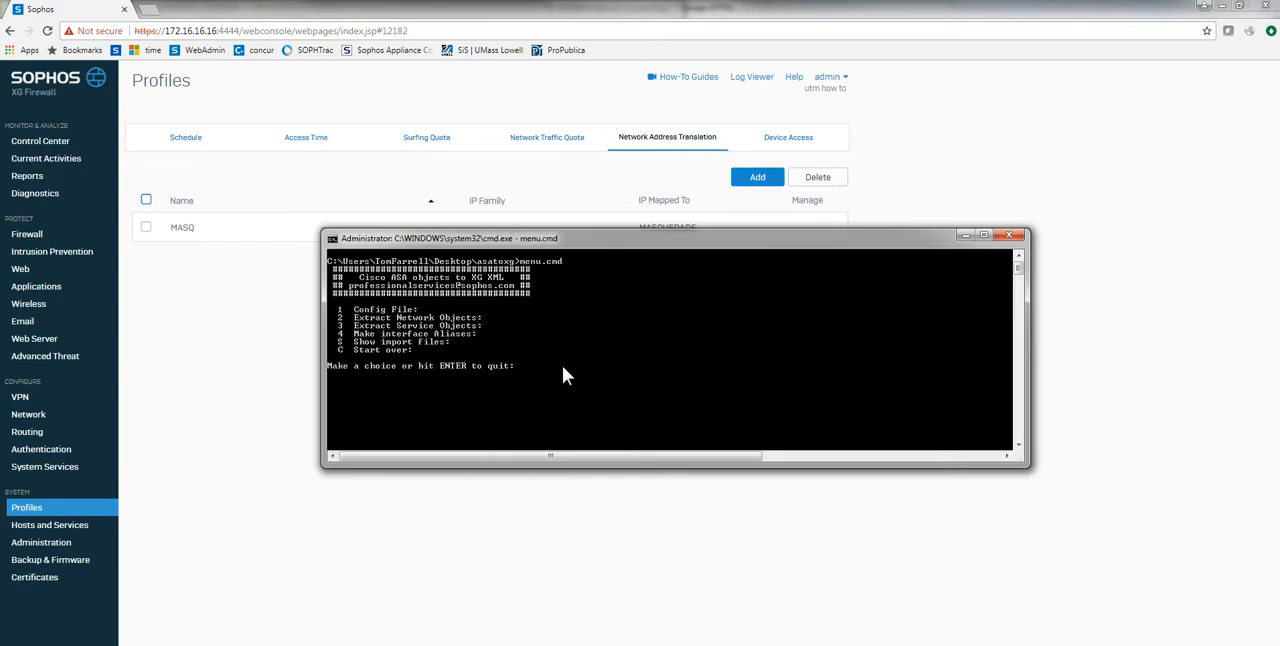
{"action": "type", "text": "1"}
{"action": "key", "text": "Return"}
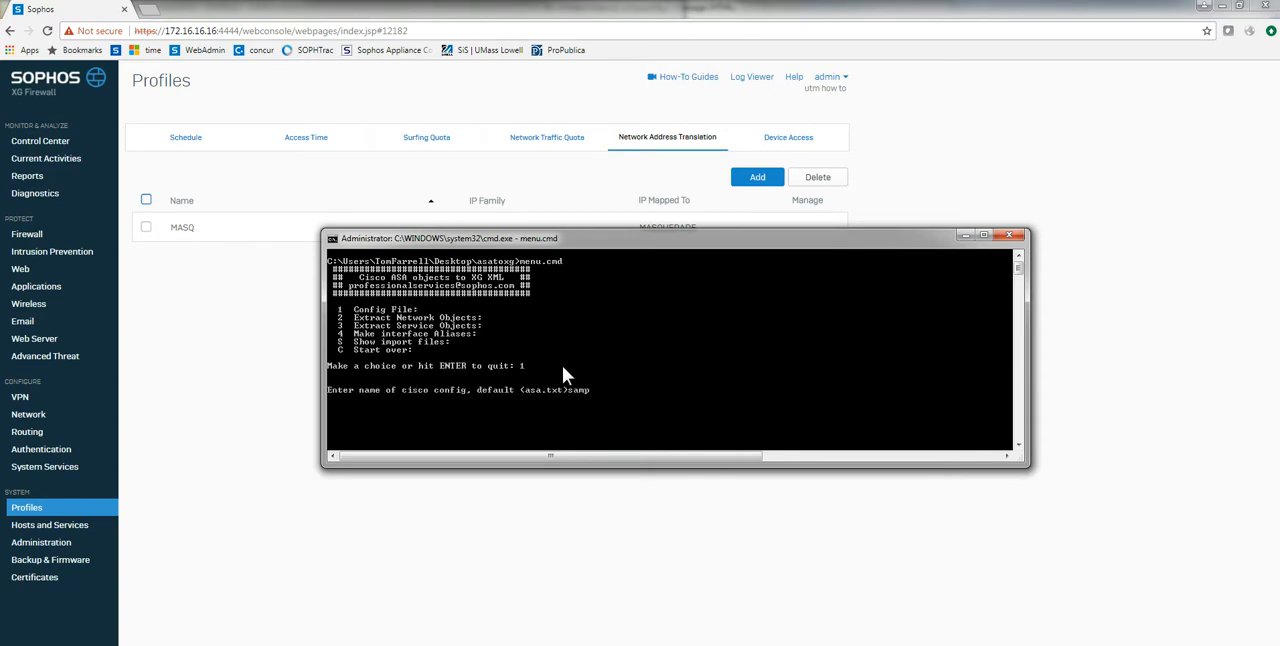
{"action": "type", "text": "samplealiases.txt"}
{"action": "key", "text": "Return"}
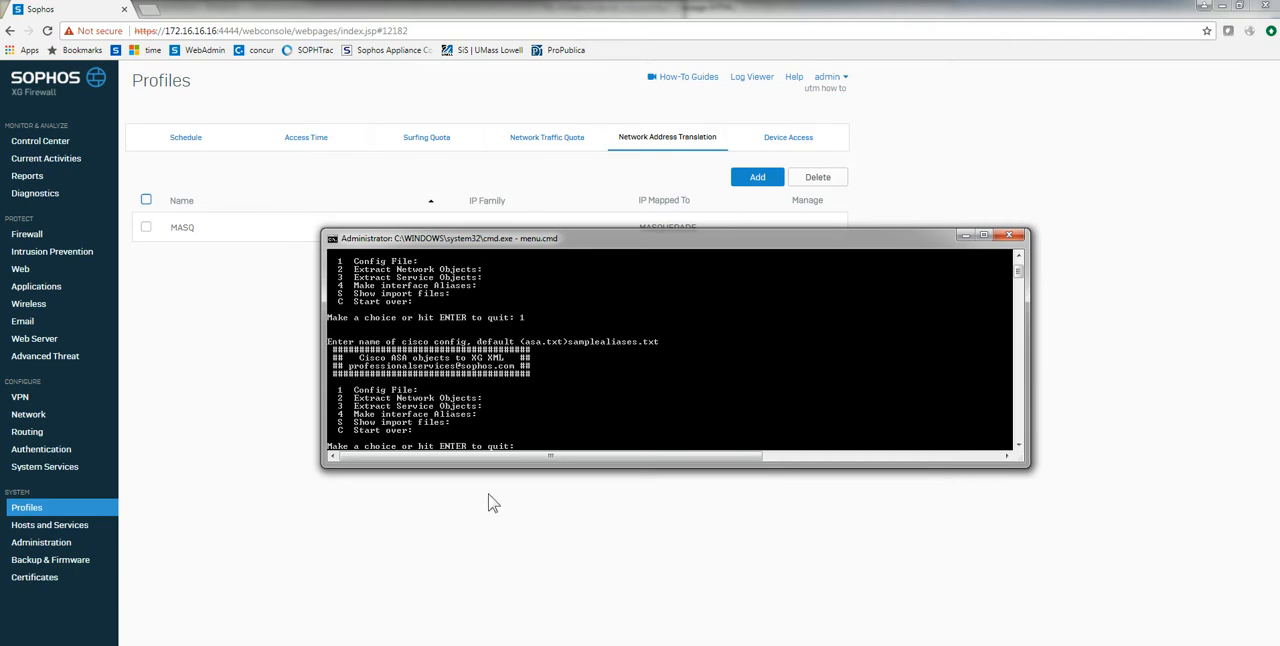
Step: Generate the interface aliases import file with Port2 as the binding port
{"action": "type", "text": "4"}
{"action": "key", "text": "Return"}
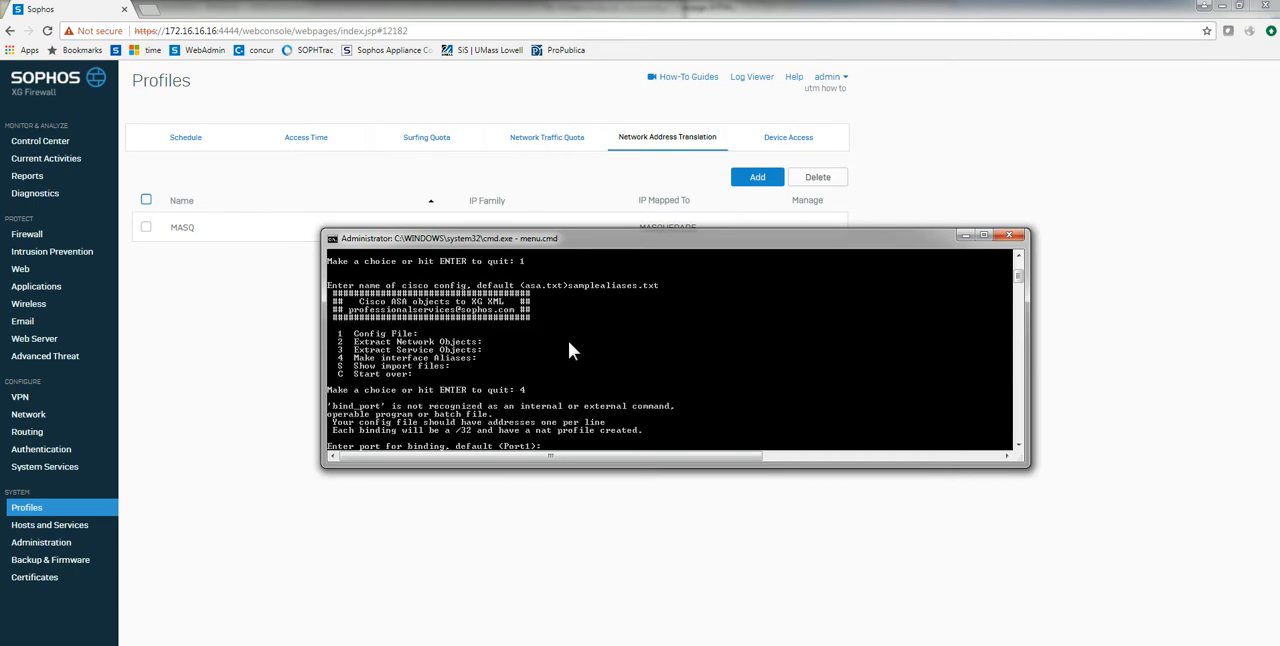
{"action": "type", "text": "Port2"}
{"action": "key", "text": "Return"}
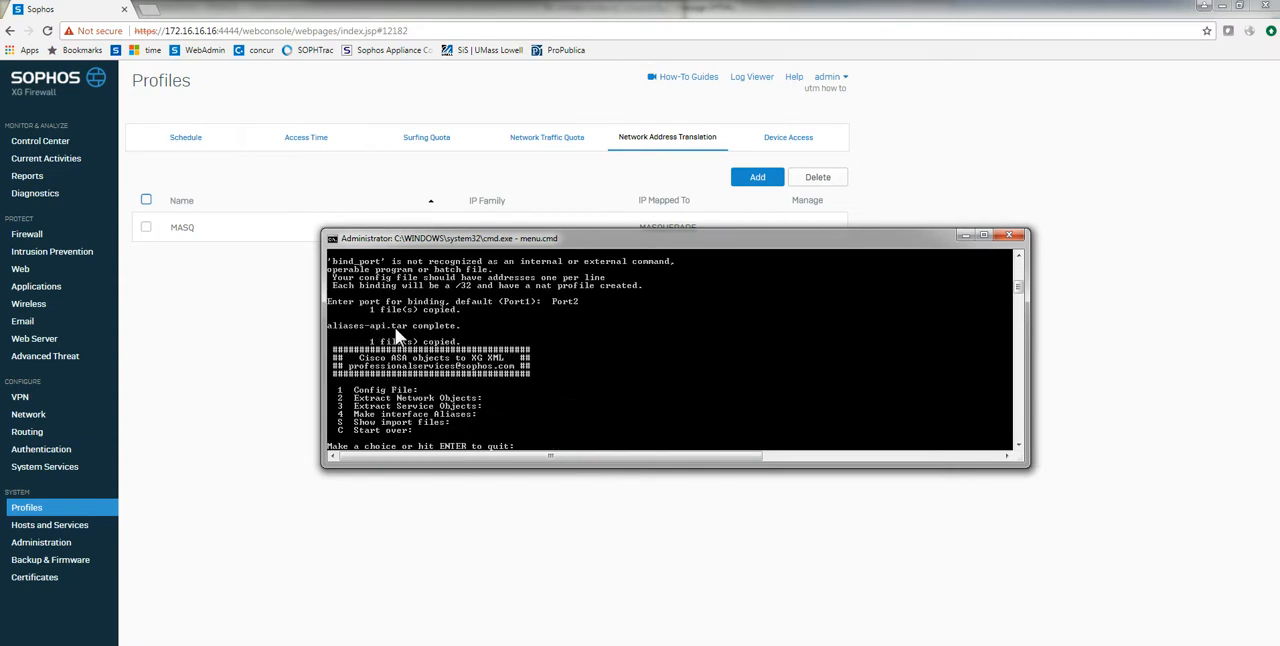
Step: Check the asatoxg output folder and choose its aliases-api.tar as the import file in the firewall's Import Export settings
{"action": "key", "text": "alt+Tab"}
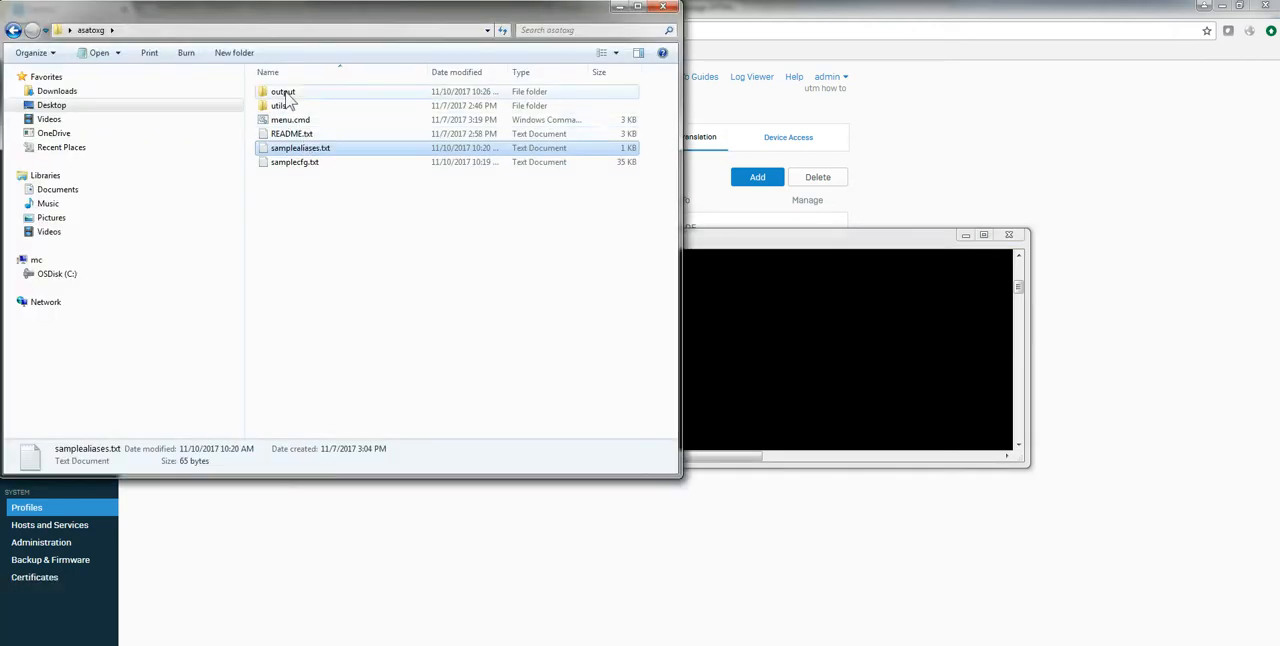
{"action": "double_click", "coordinate": [285, 94]}
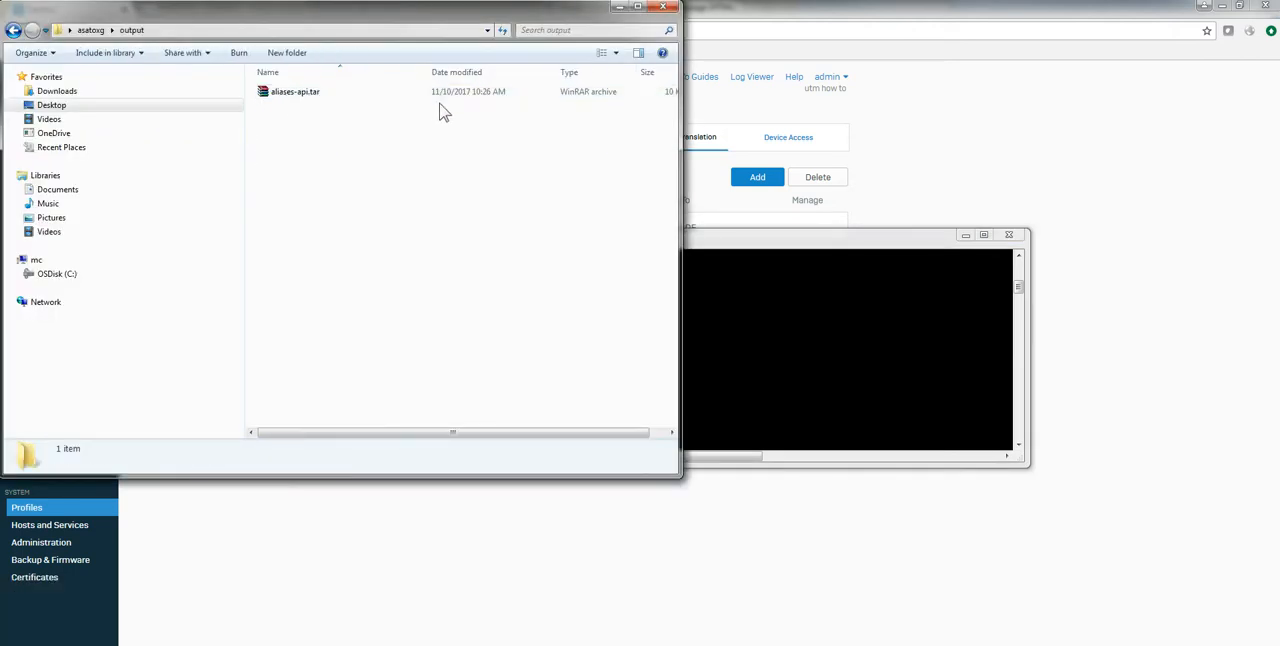
{"action": "left_click", "coordinate": [305, 628]}
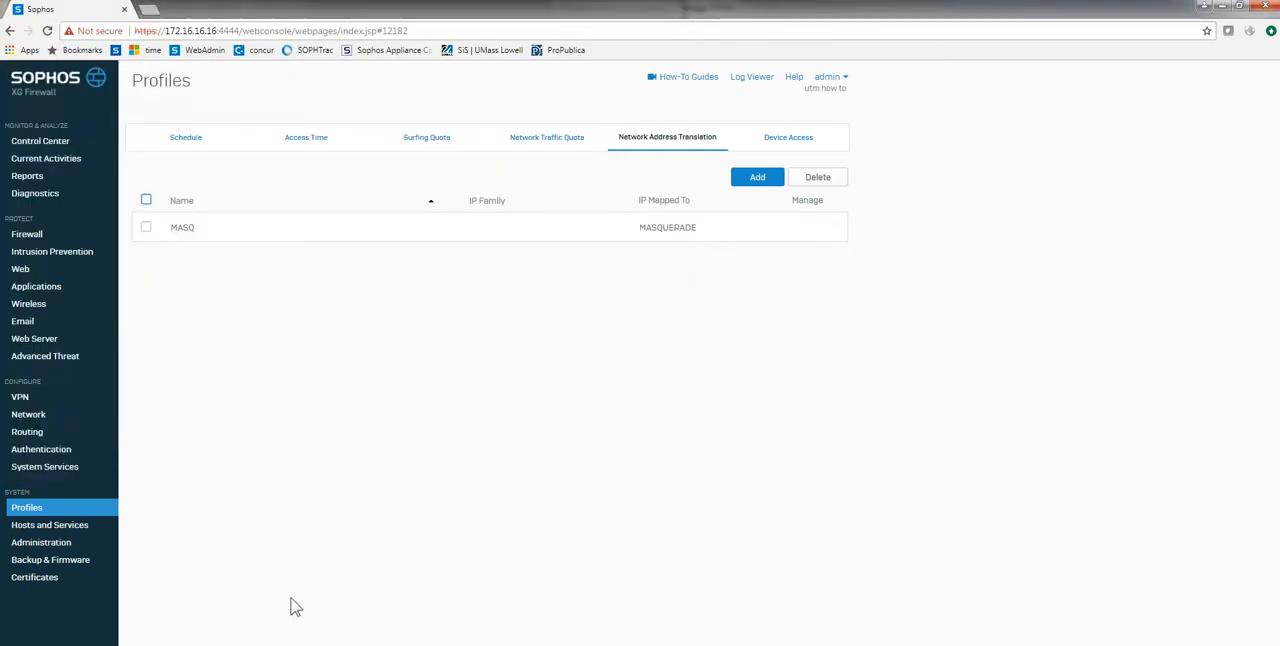
{"action": "left_click", "coordinate": [52, 559]}
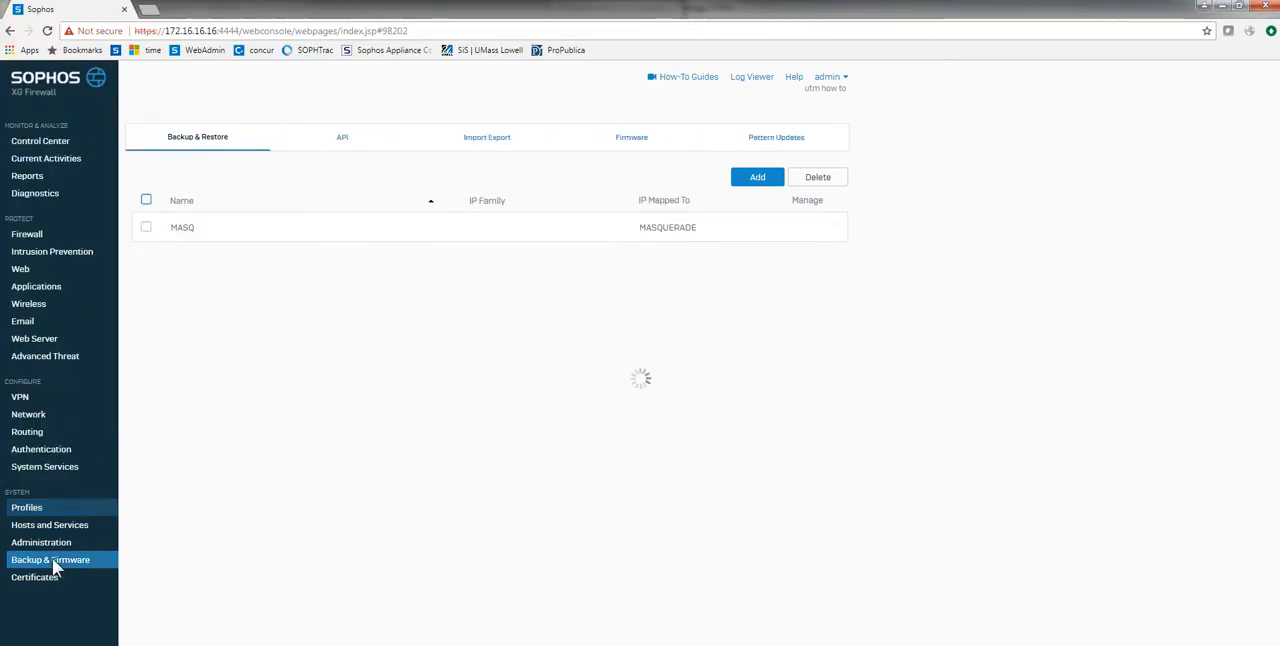
{"action": "left_click", "coordinate": [482, 139]}
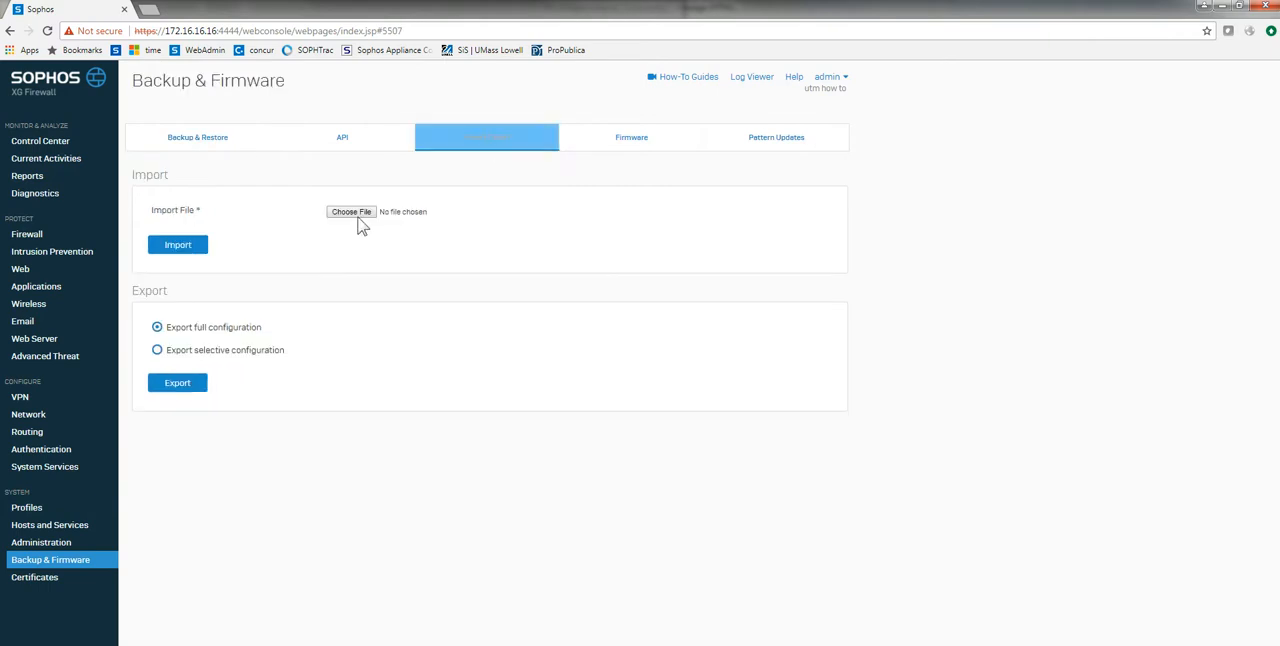
{"action": "left_click", "coordinate": [350, 212]}
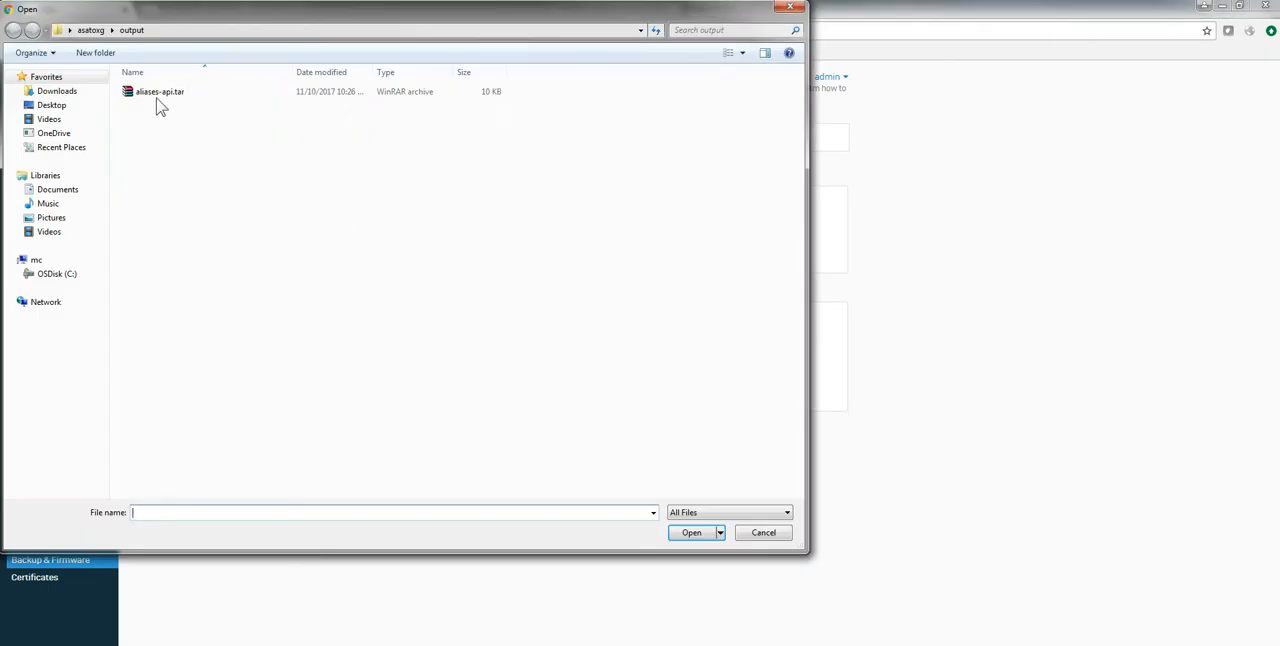
{"action": "double_click", "coordinate": [148, 93]}
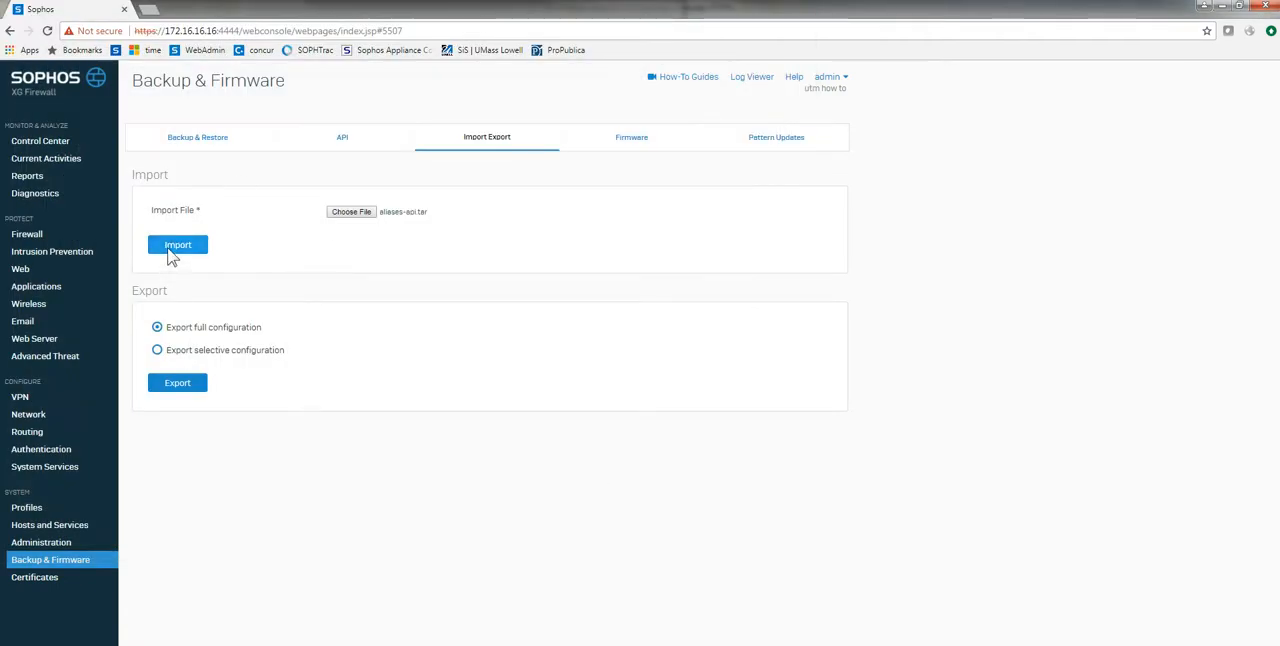
Step: Switch to the XGG virtual machine, log in with the console password and open the firewall's shell through Device Management
{"action": "mouse_move", "coordinate": [492, 592]}
{"action": "left_click", "coordinate": [530, 625]}
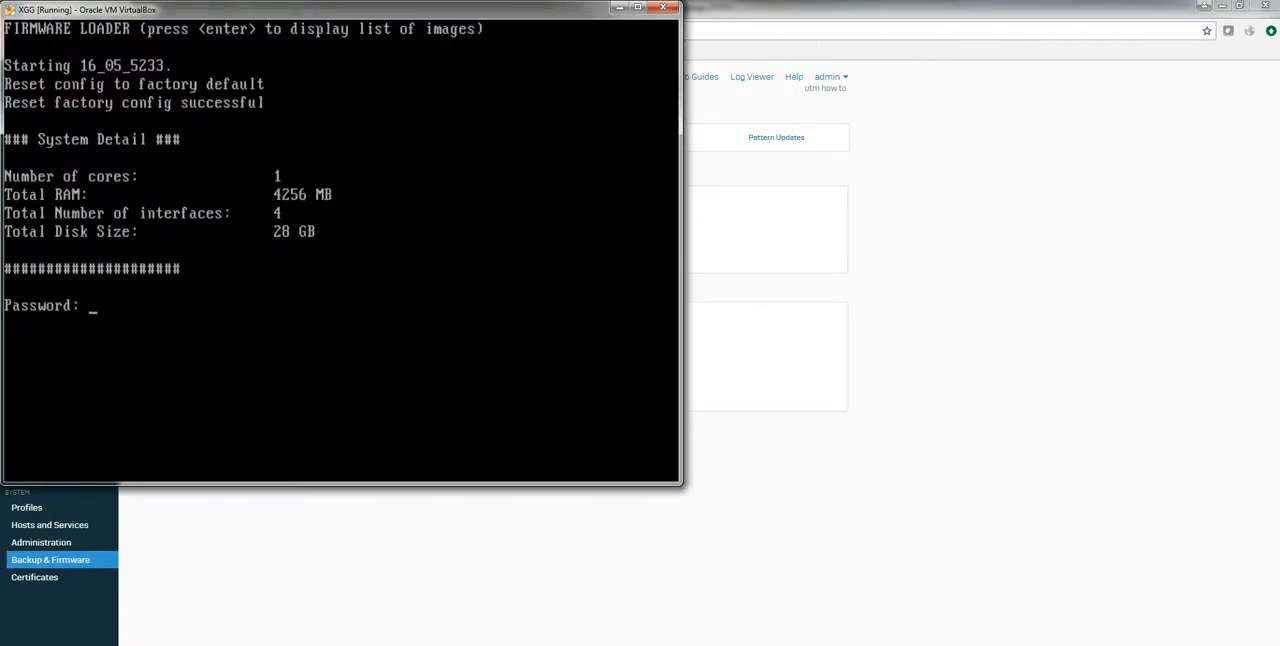
{"action": "key", "text": "Return"}
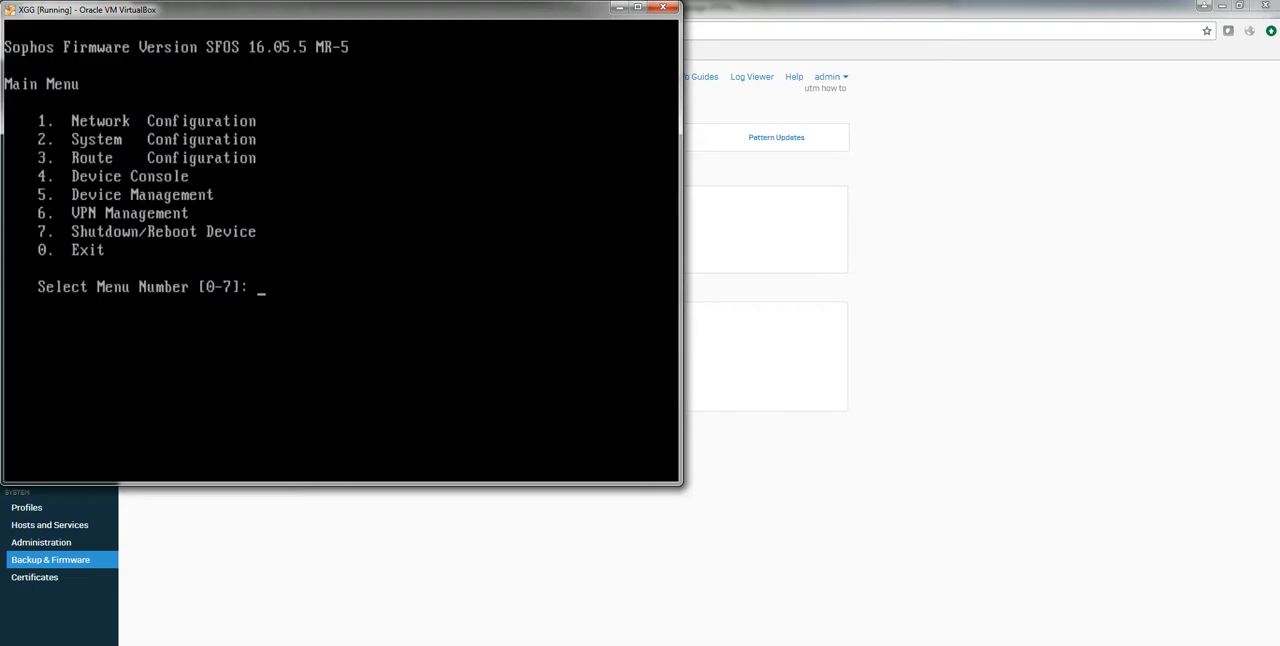
{"action": "type", "text": "5"}
{"action": "key", "text": "Return"}
{"action": "type", "text": "2"}
{"action": "key", "text": "BackSpace"}
{"action": "key", "text": "BackSpace"}
{"action": "key", "text": "Return"}
{"action": "type", "text": "3"}
{"action": "key", "text": "Return"}
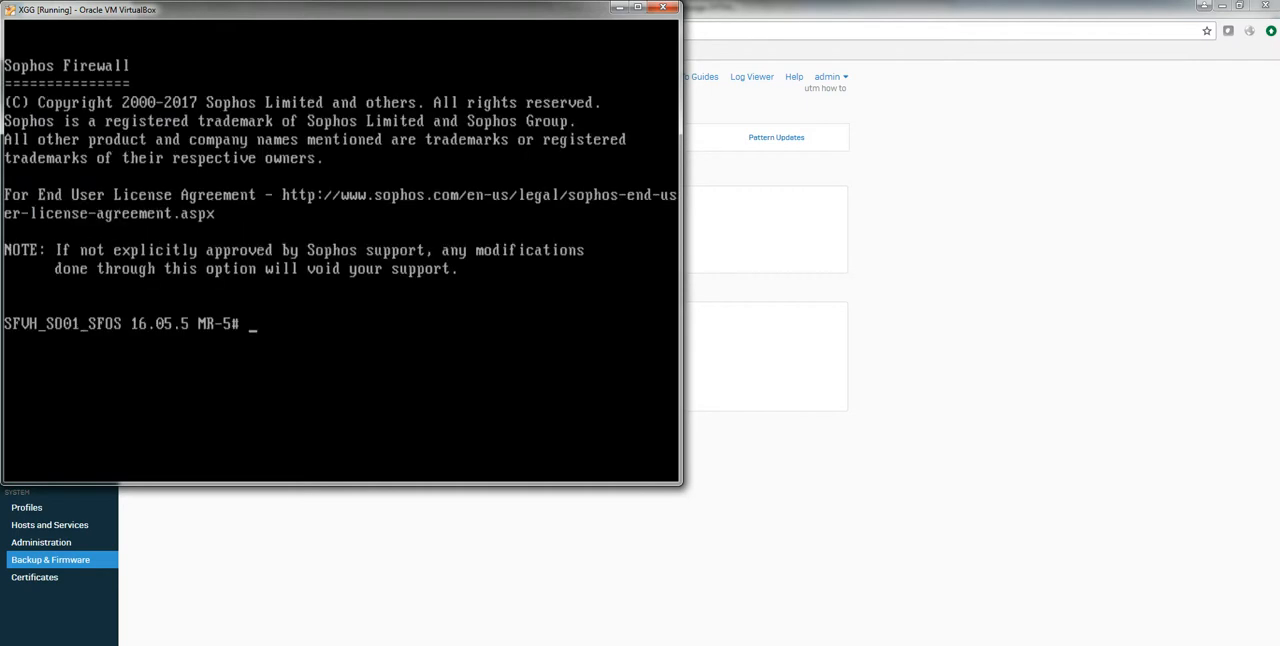
Step: Change to the /log directory and follow apiparser.log with tail -f
{"action": "type", "text": "cd /log"}
{"action": "key", "text": "Return"}
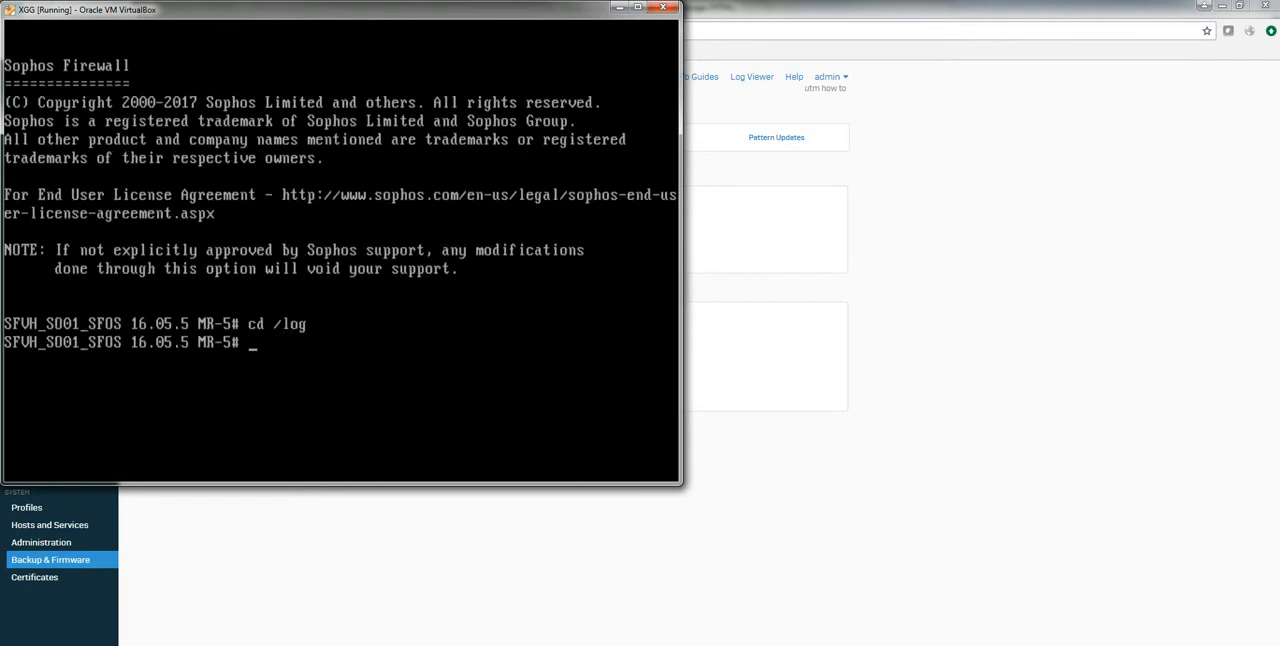
{"action": "type", "text": "tail -f api"}
{"action": "key", "text": "Tab"}
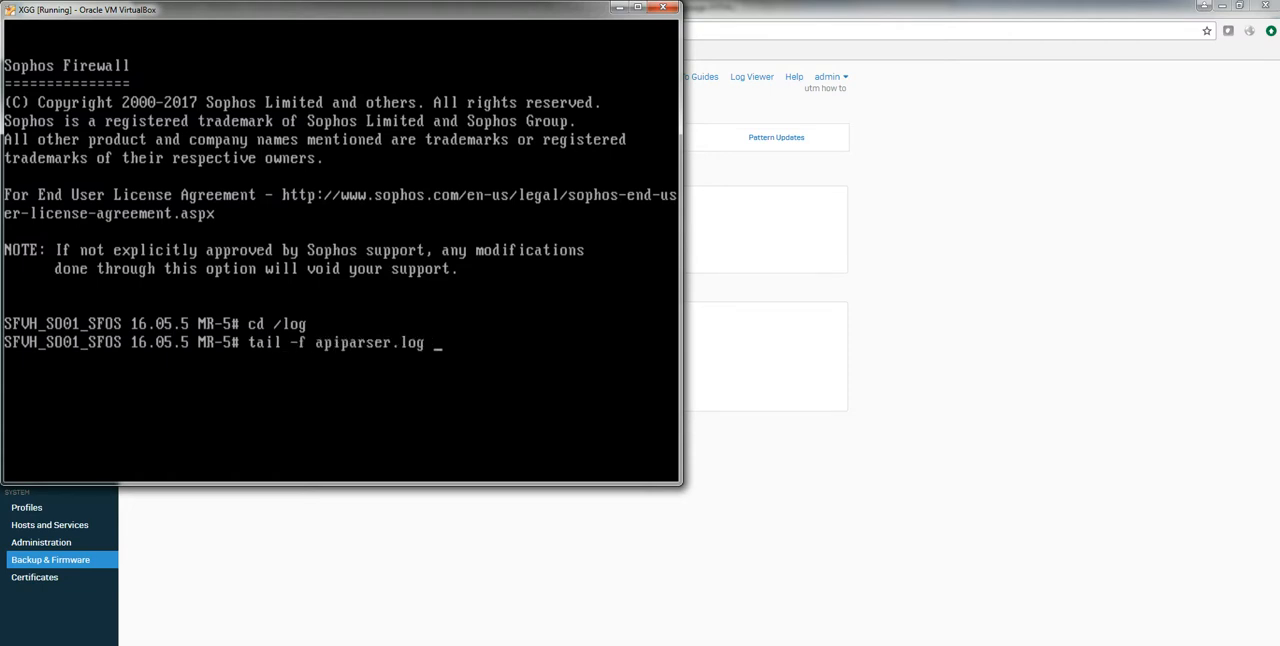
{"action": "key", "text": "Return"}
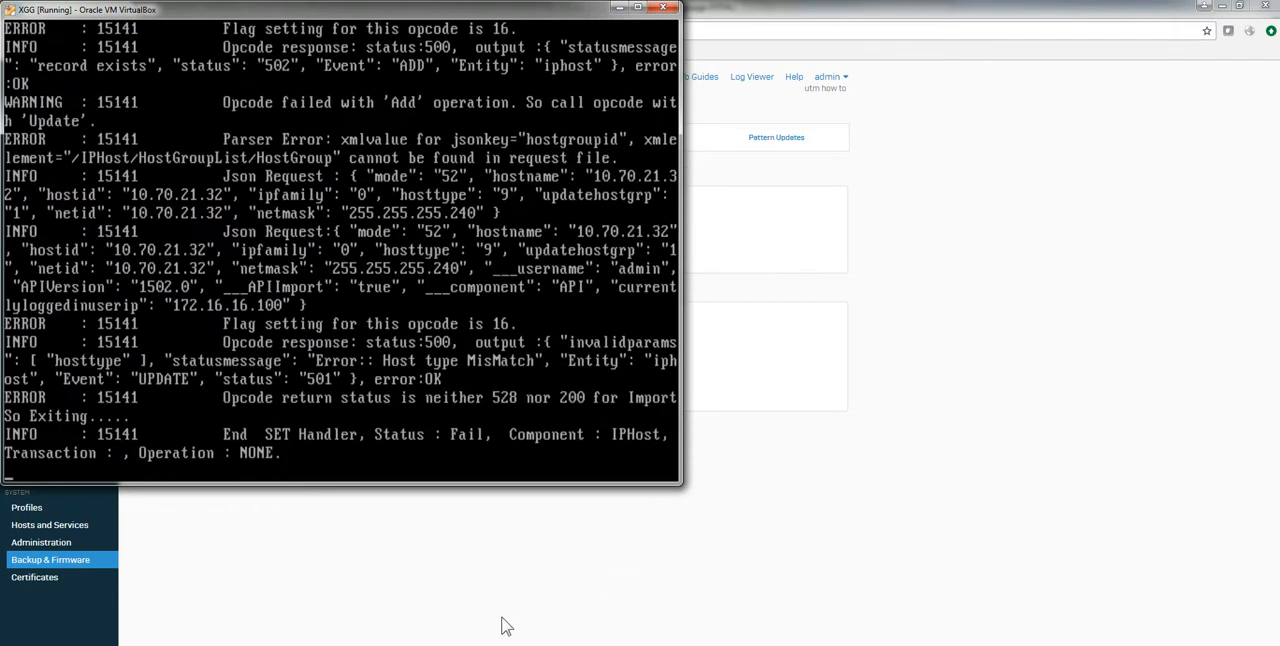
Step: Import aliases-api.tar in the web console and check its progress in the virtual machine's API parser log
{"action": "left_click", "coordinate": [595, 577]}
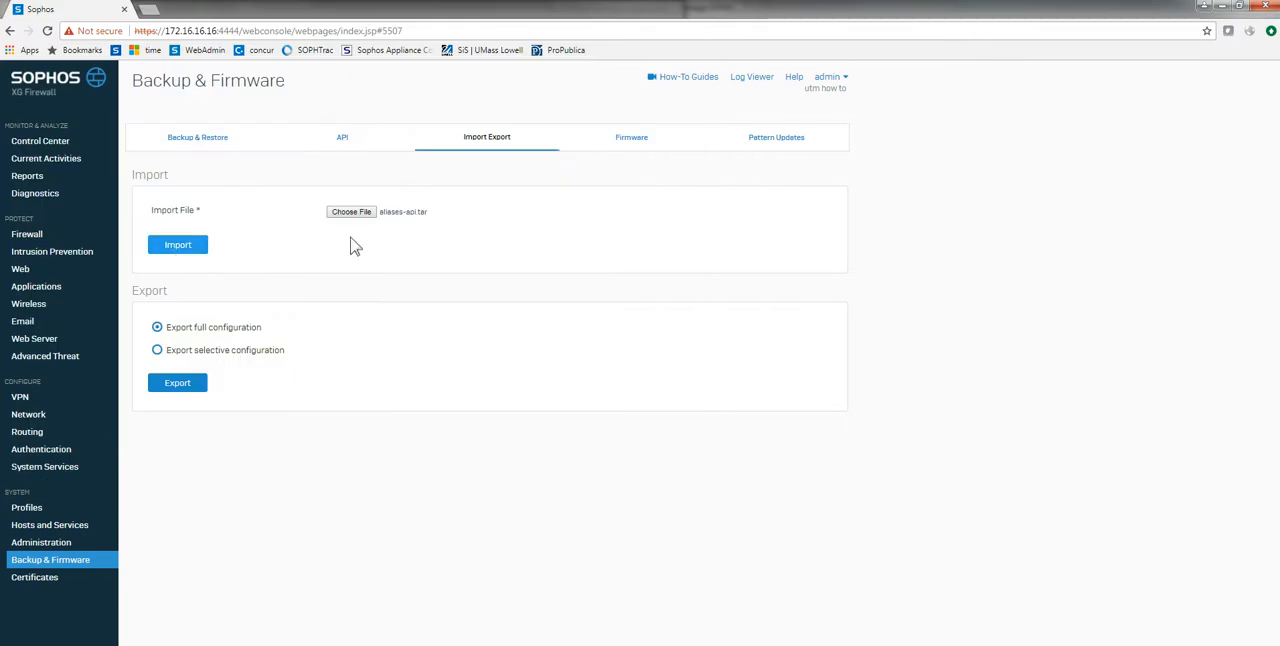
{"action": "left_click", "coordinate": [178, 245]}
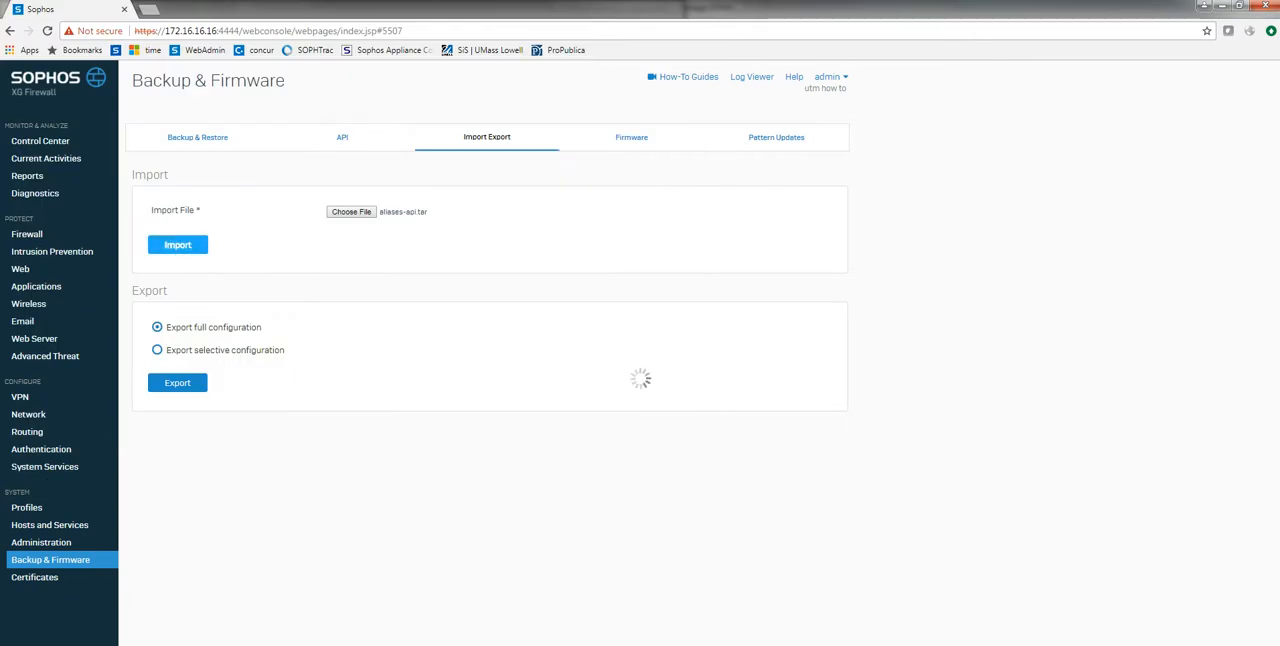
{"action": "left_click", "coordinate": [550, 612]}
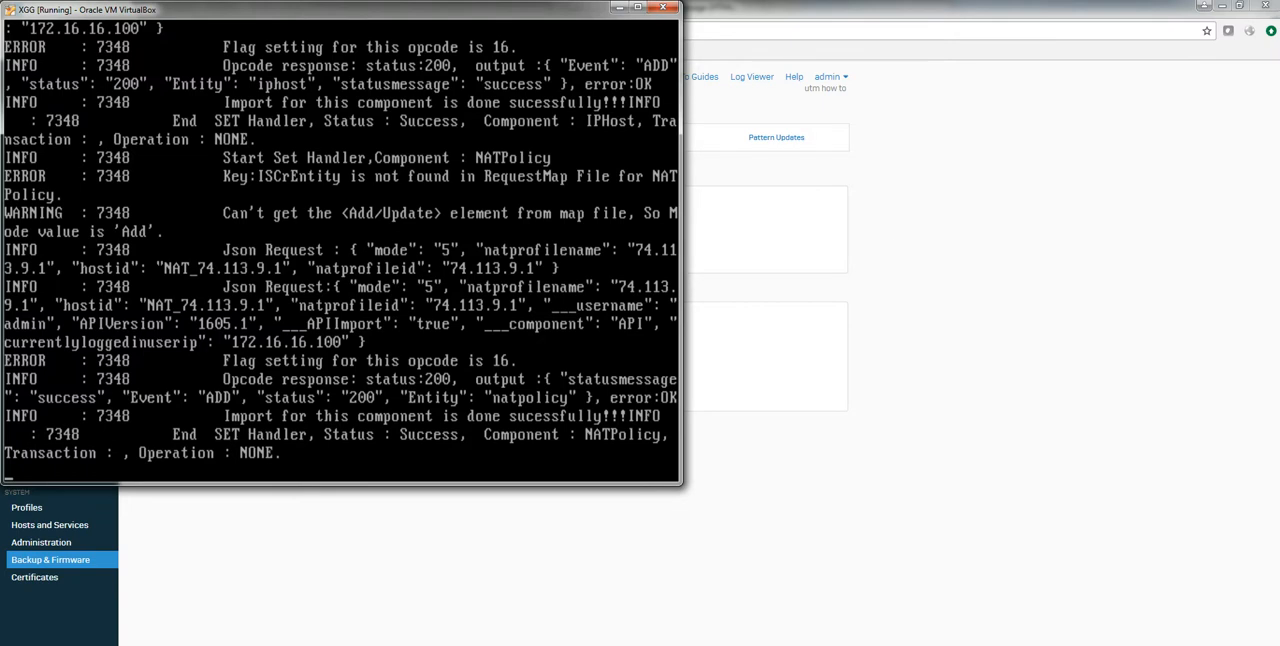
{"action": "left_click", "coordinate": [912, 508]}
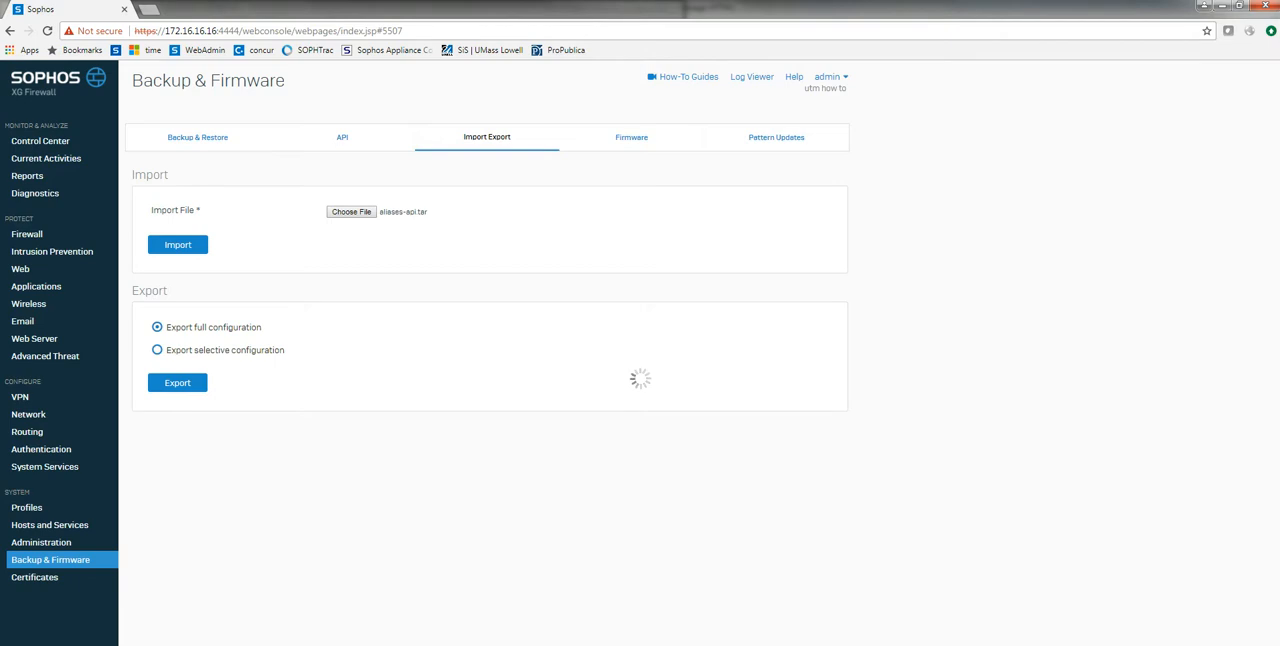
Step: Examine the network object definitions in samplecfg.txt in the asatoxg folder, closing the file and folder when done
{"action": "mouse_move", "coordinate": [180, 640]}
{"action": "left_click", "coordinate": [230, 612]}
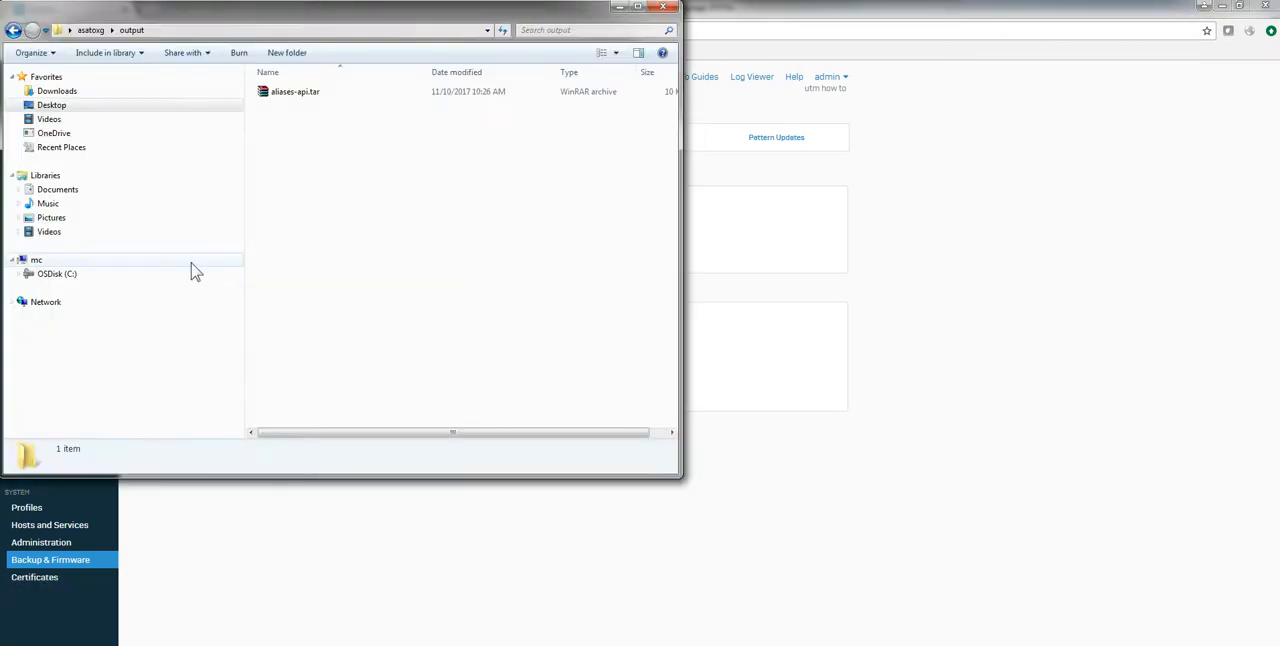
{"action": "left_click", "coordinate": [88, 30]}
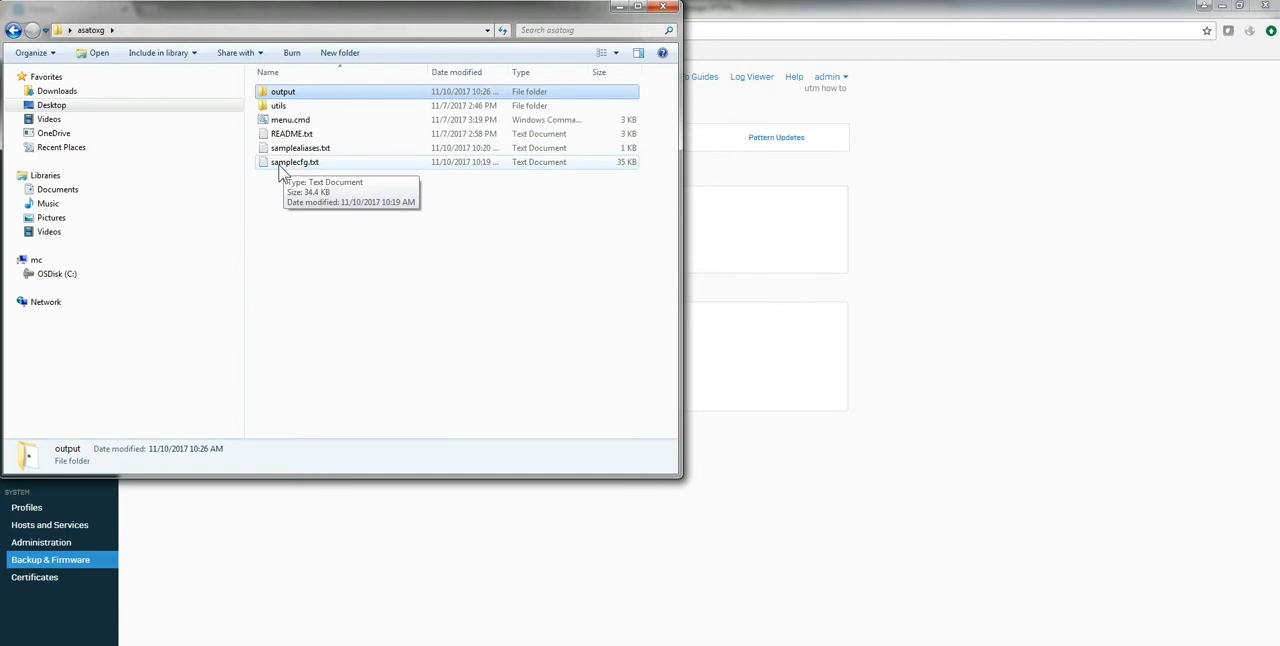
{"action": "double_click", "coordinate": [292, 162]}
{"action": "scroll", "coordinate": [330, 318], "scroll_direction": "down", "scroll_amount": 7}
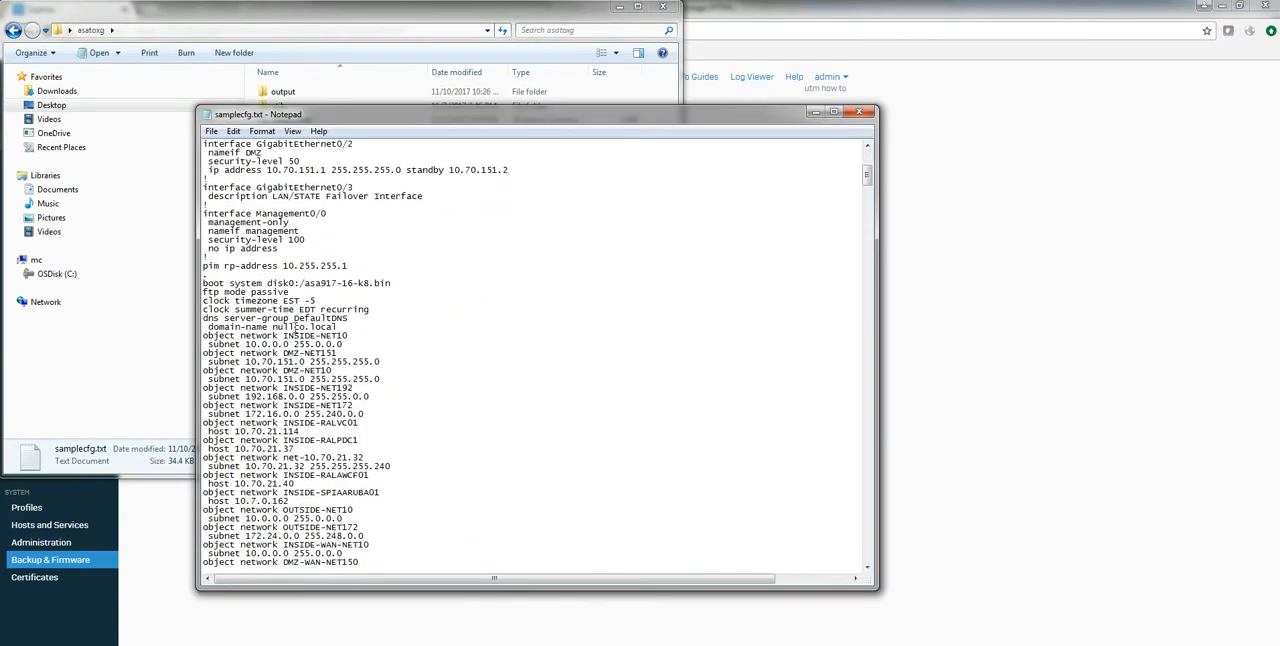
{"action": "left_click", "coordinate": [864, 116]}
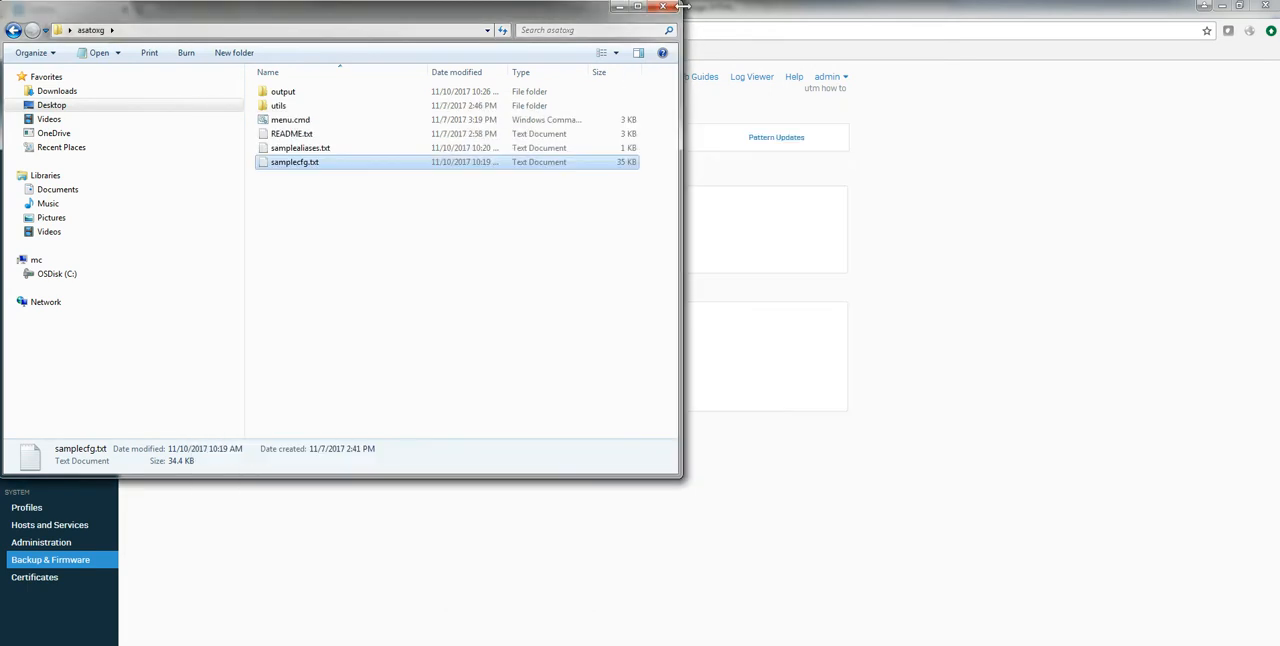
{"action": "left_click", "coordinate": [664, 9]}
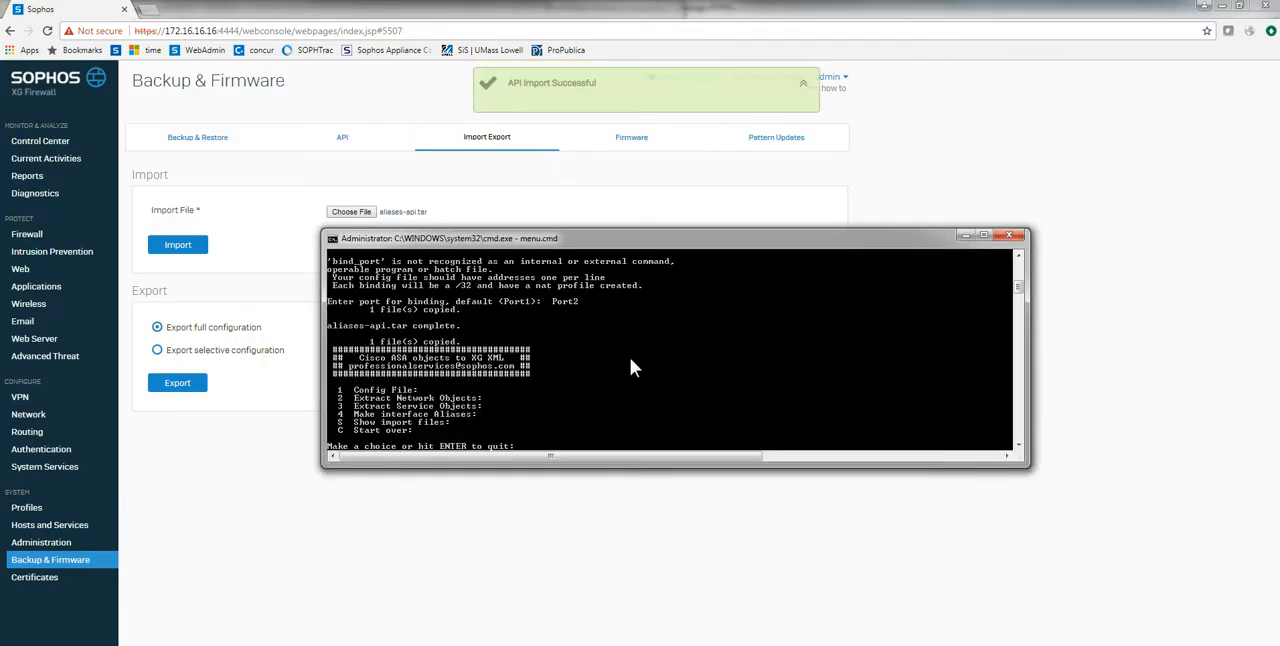
Step: Set samplecfg.txt as the Cisco config file in the asatoxg conversion tool and extract its network objects
{"action": "type", "text": "1"}
{"action": "key", "text": "Return"}
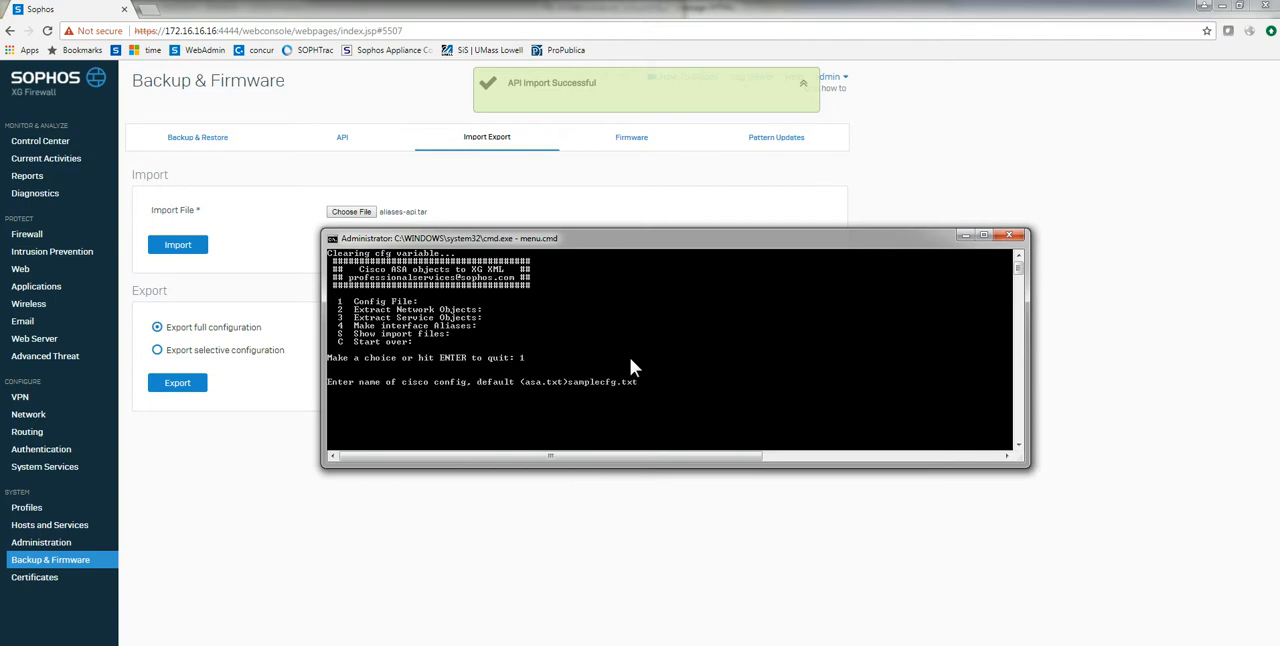
{"action": "key", "text": "Return"}
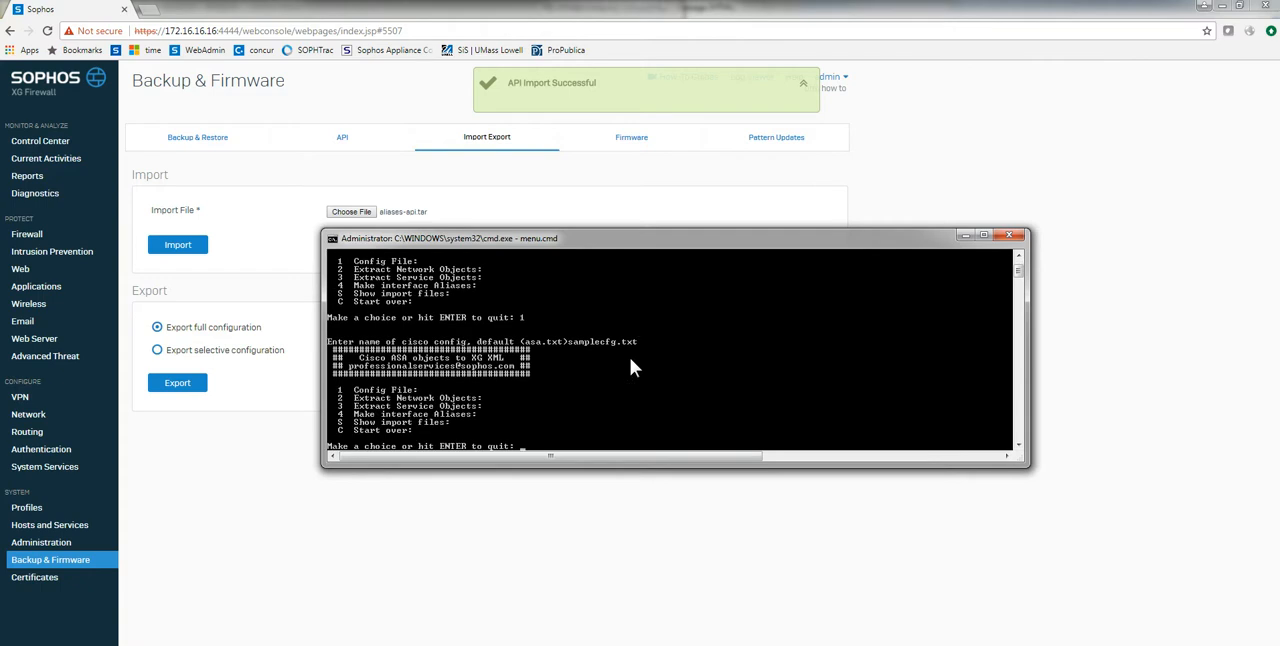
{"action": "type", "text": "2"}
{"action": "key", "text": "Return"}
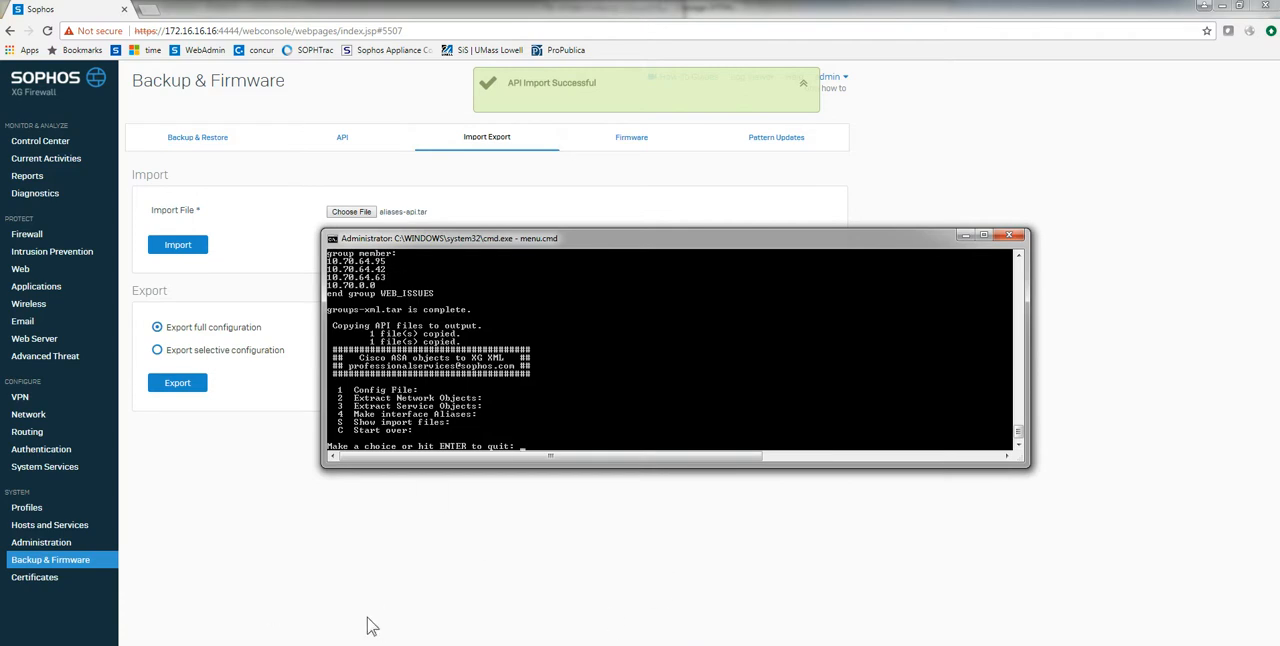
Step: Check the generated import files in the output folder of asatoxg
{"action": "left_click", "coordinate": [194, 614]}
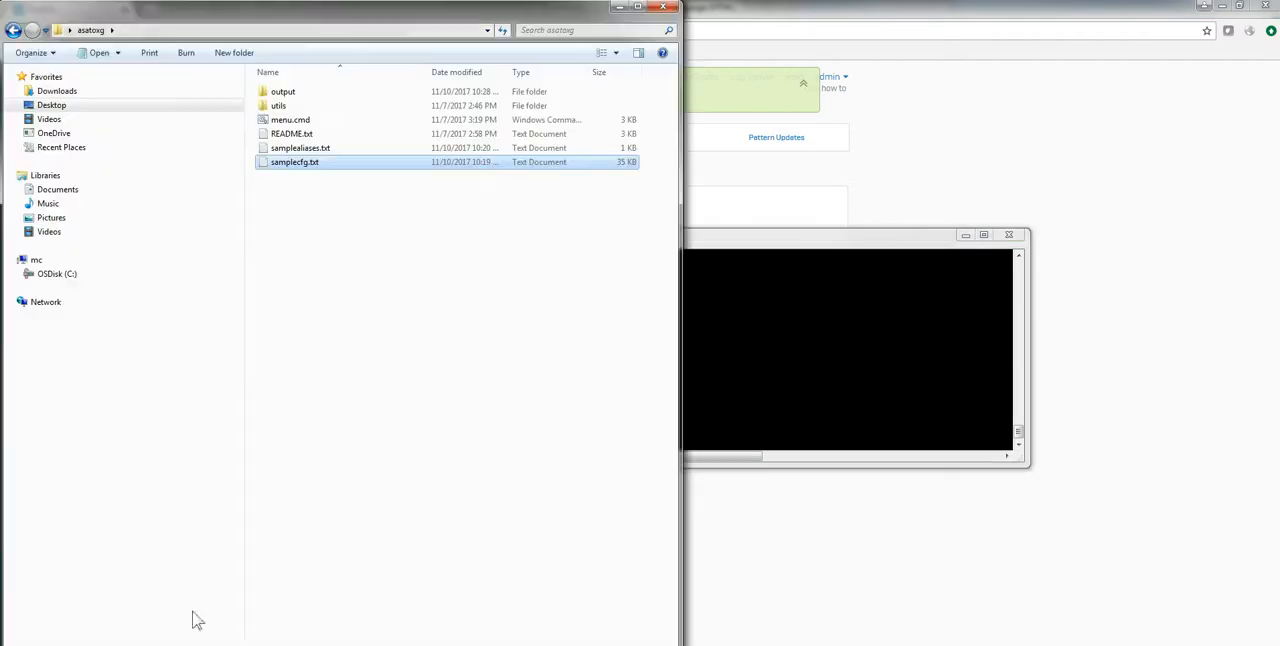
{"action": "left_click", "coordinate": [268, 92]}
{"action": "double_click", "coordinate": [269, 92]}
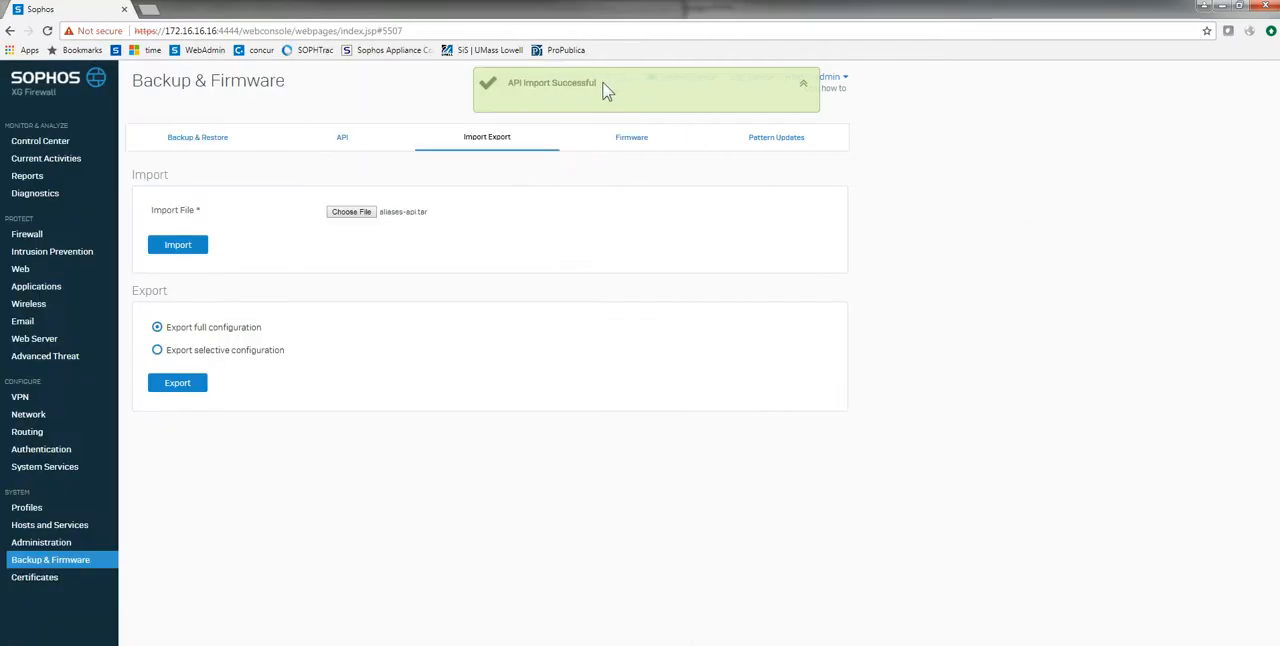
Step: In the firewall's web console, review the alias addresses on the Port2 interface and the network address translation profiles
{"action": "left_click", "coordinate": [20, 418]}
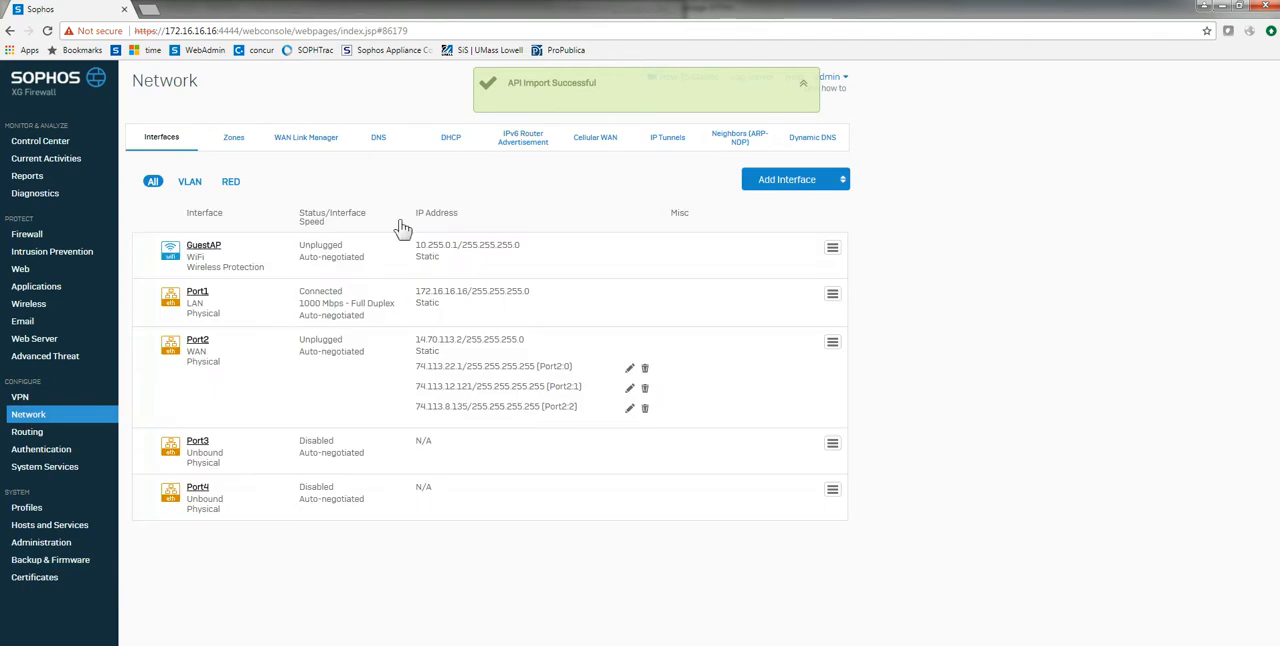
{"action": "left_click_drag", "start_coordinate": [652, 384], "coordinate": [651, 414]}
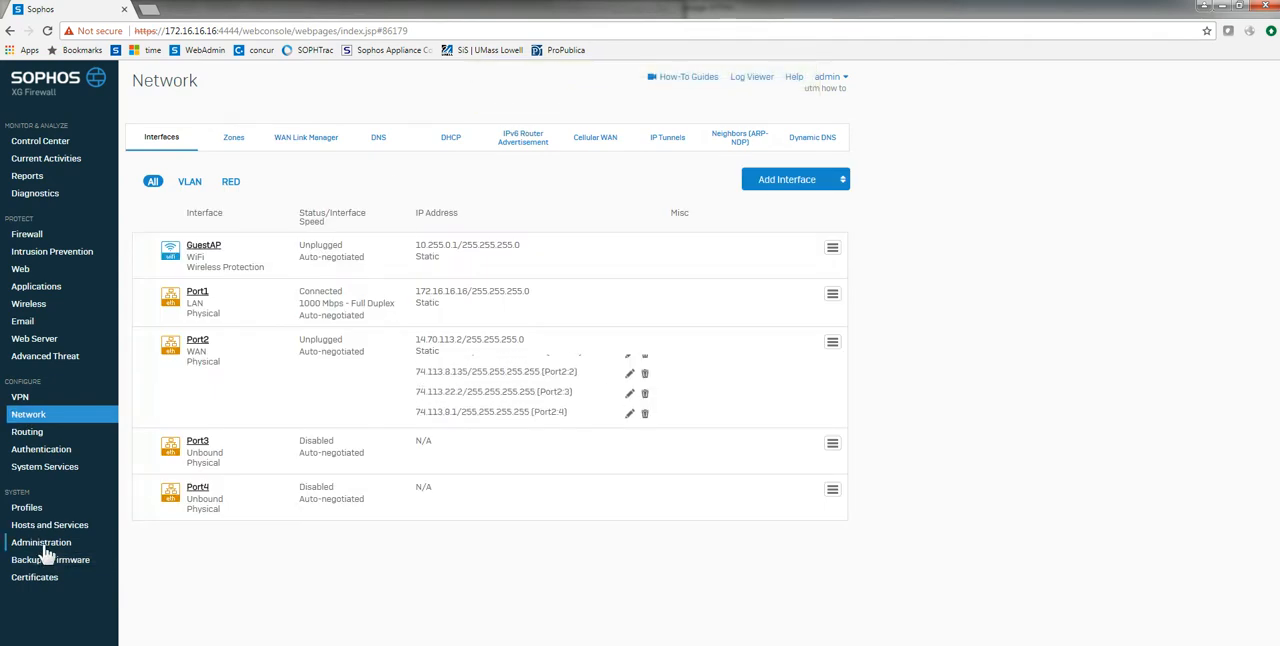
{"action": "left_click", "coordinate": [24, 512]}
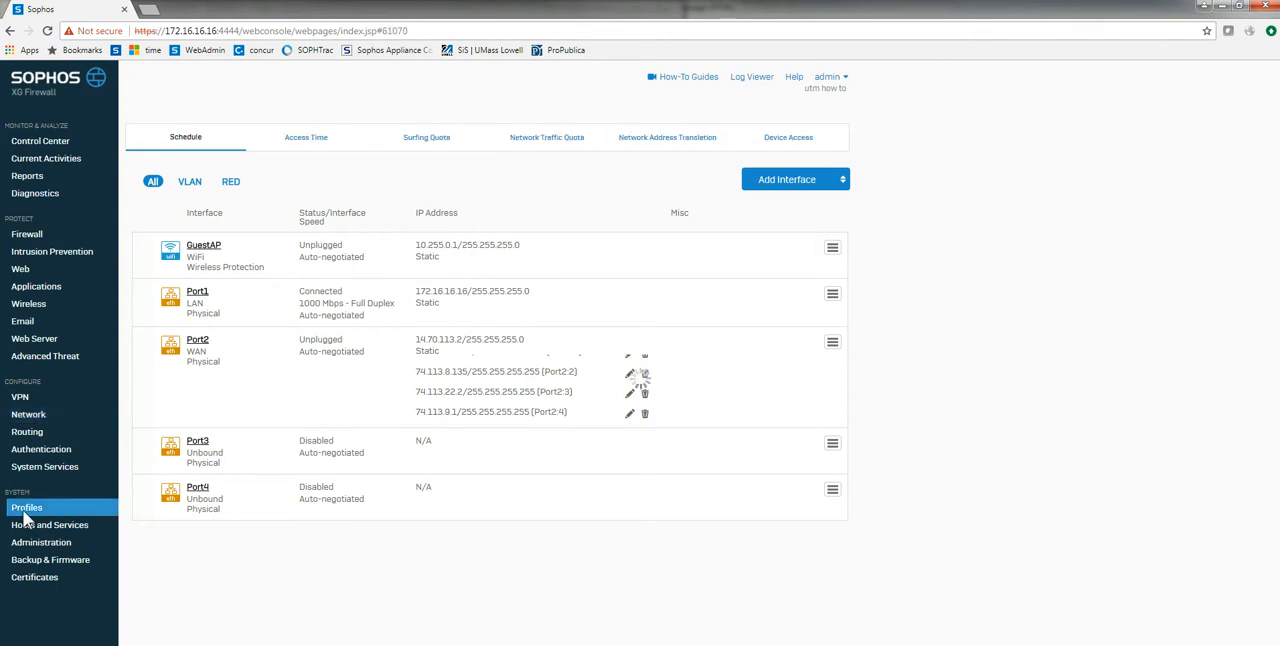
{"action": "left_click", "coordinate": [640, 141]}
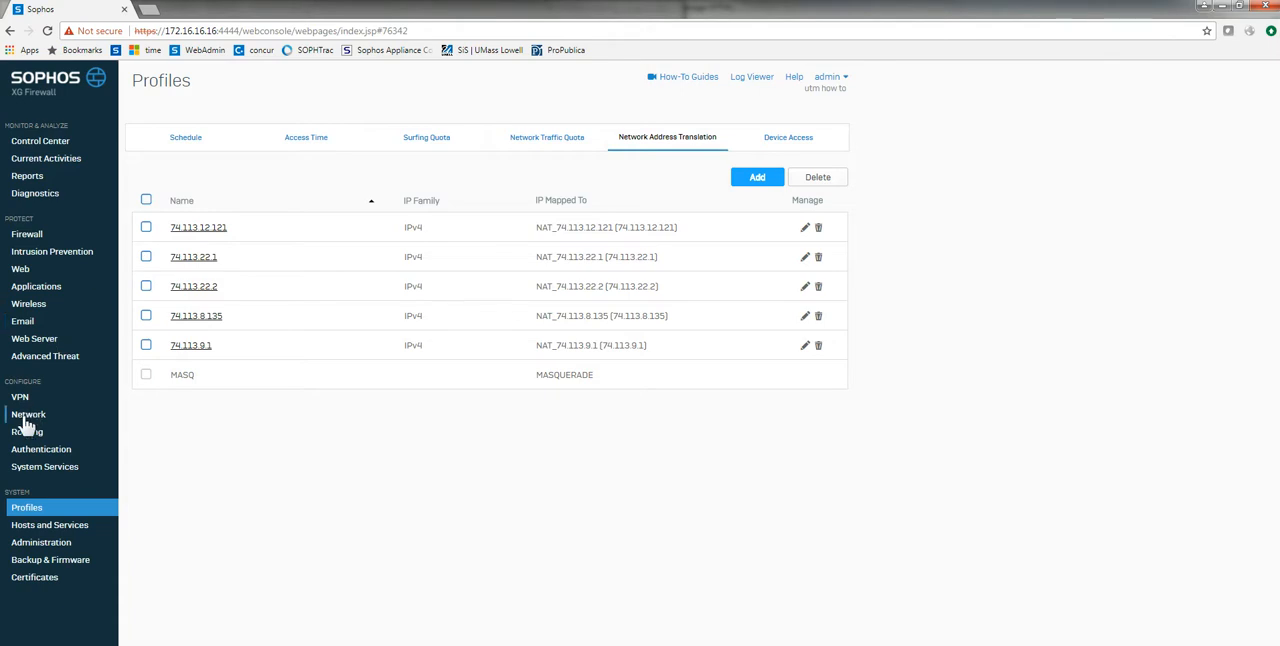
Step: Review the firewall's existing IP hosts and IP host groups
{"action": "left_click", "coordinate": [38, 560]}
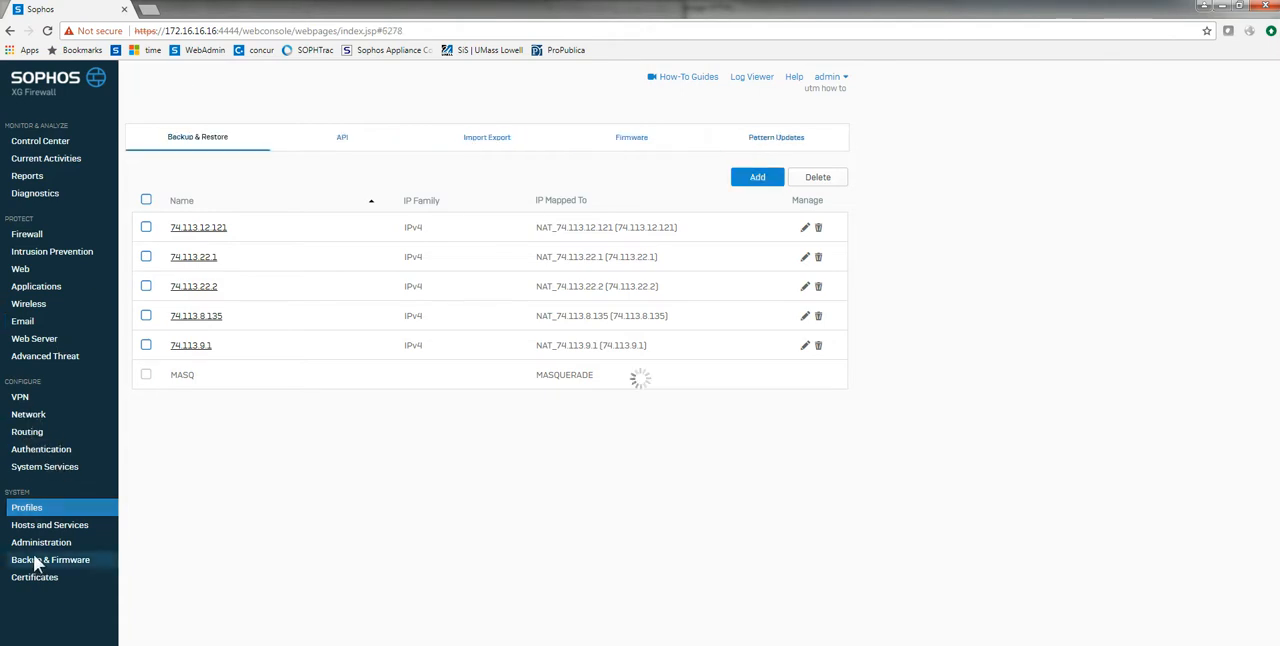
{"action": "left_click", "coordinate": [491, 139]}
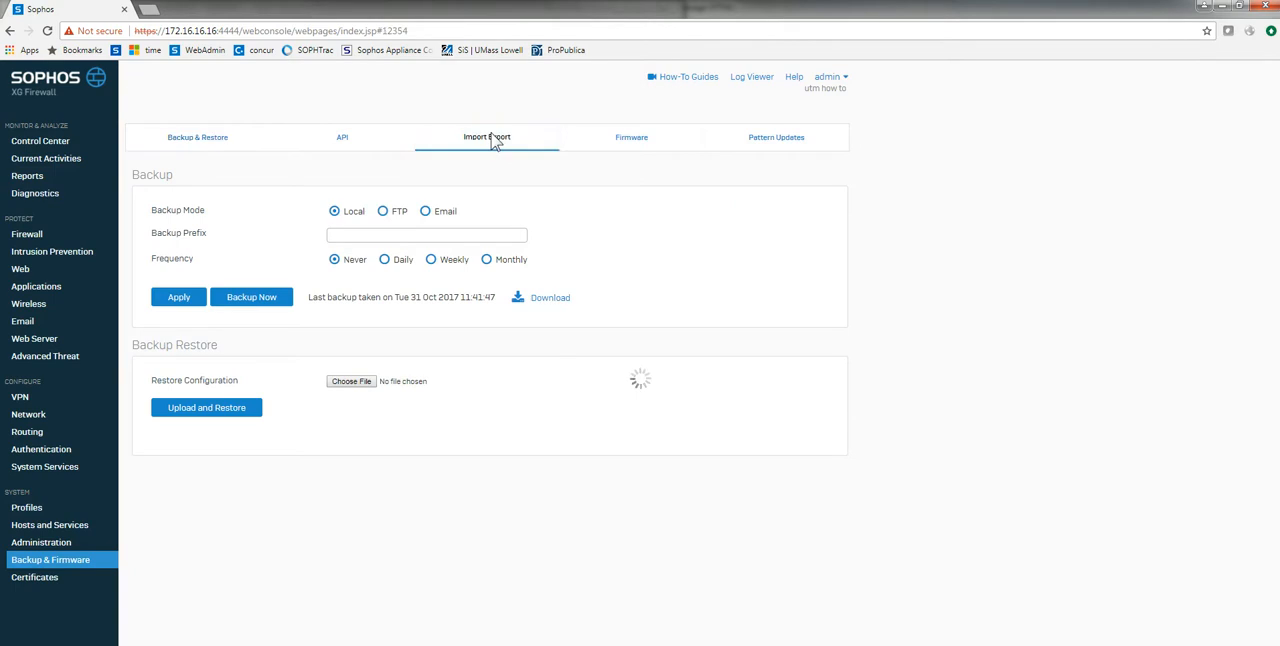
{"action": "left_click", "coordinate": [49, 524]}
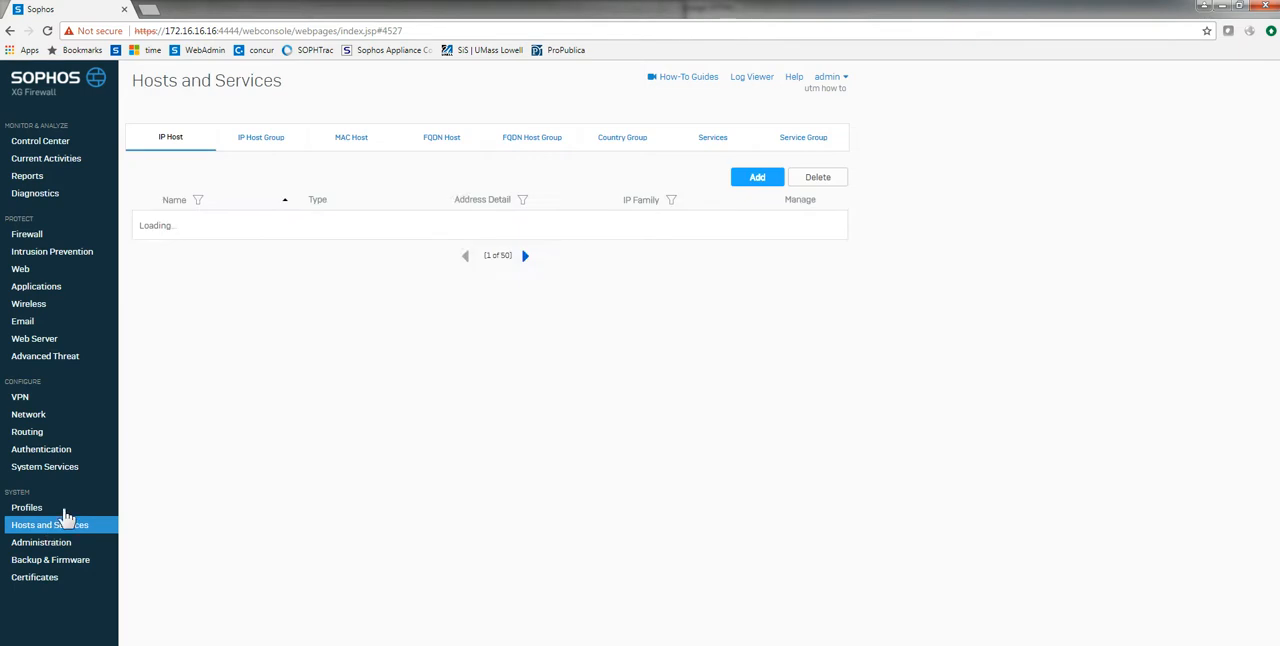
{"action": "scroll", "coordinate": [491, 590], "scroll_direction": "down", "scroll_amount": 2}
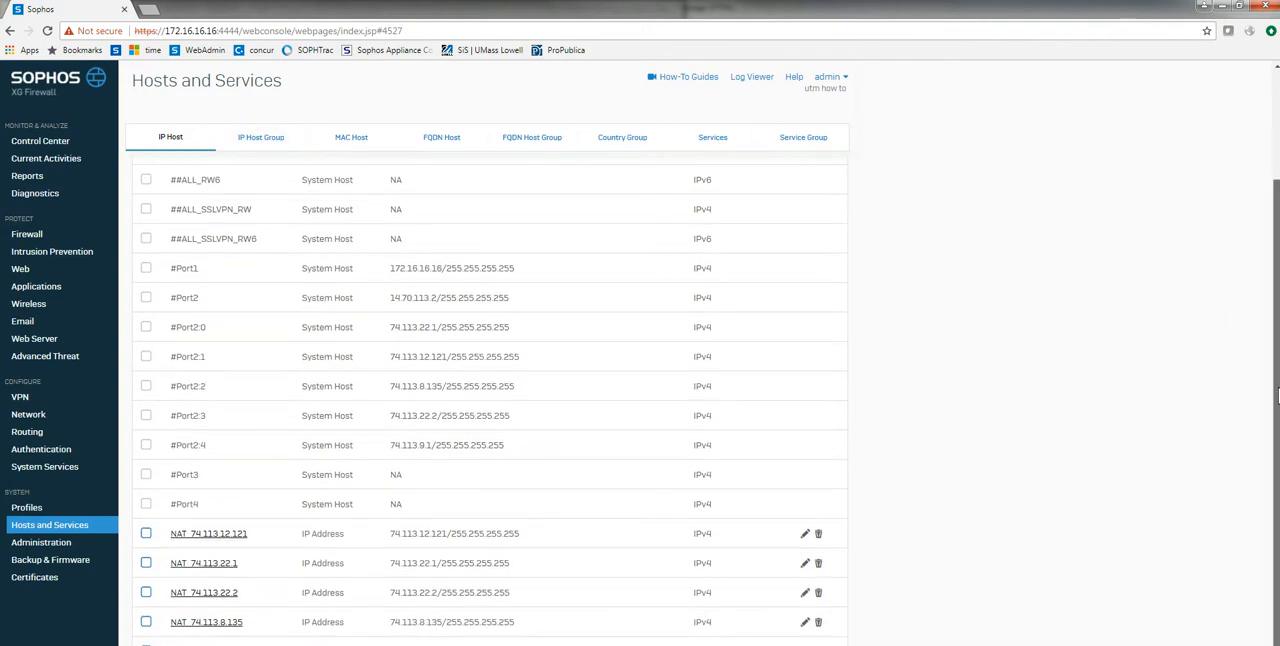
{"action": "left_click", "coordinate": [252, 146]}
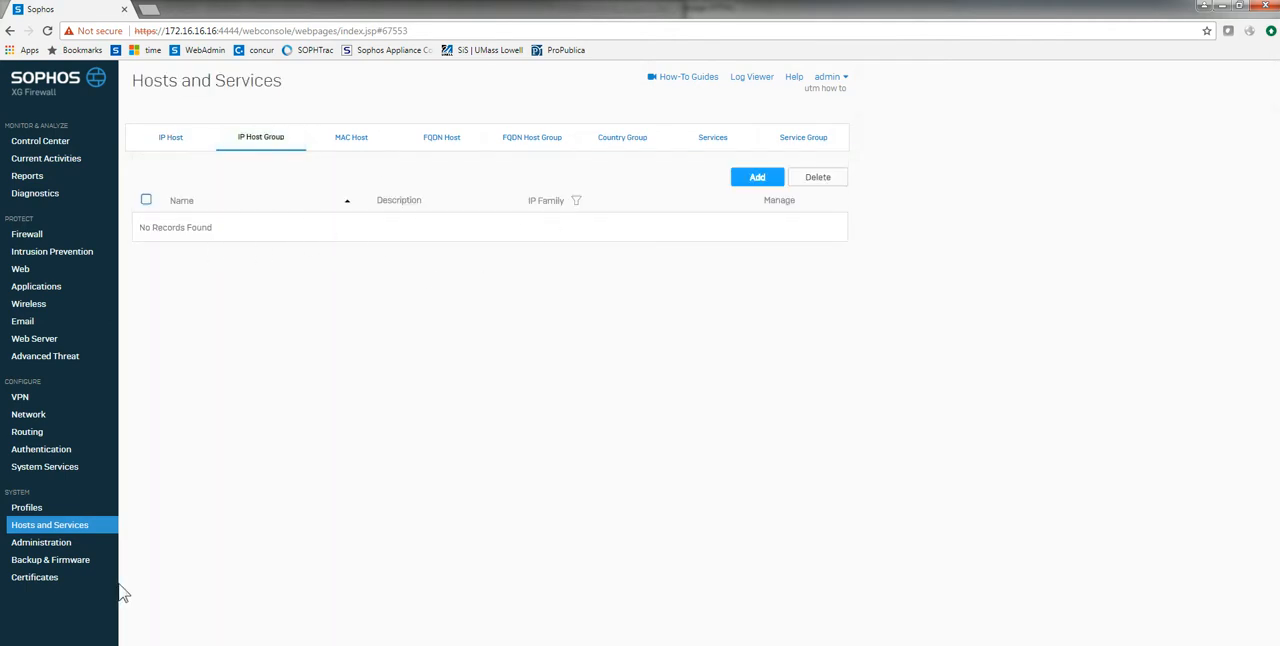
Step: Import API-iphost.tar from the asatoxg output folder into the firewall
{"action": "left_click", "coordinate": [50, 563]}
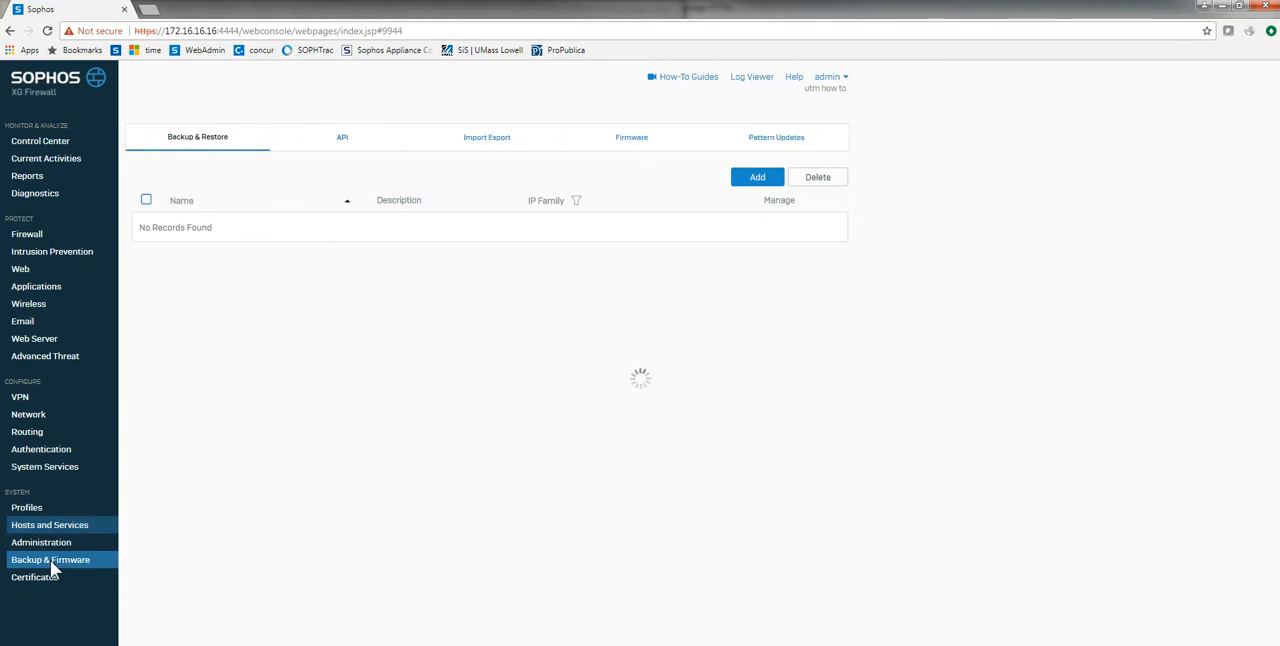
{"action": "left_click", "coordinate": [494, 143]}
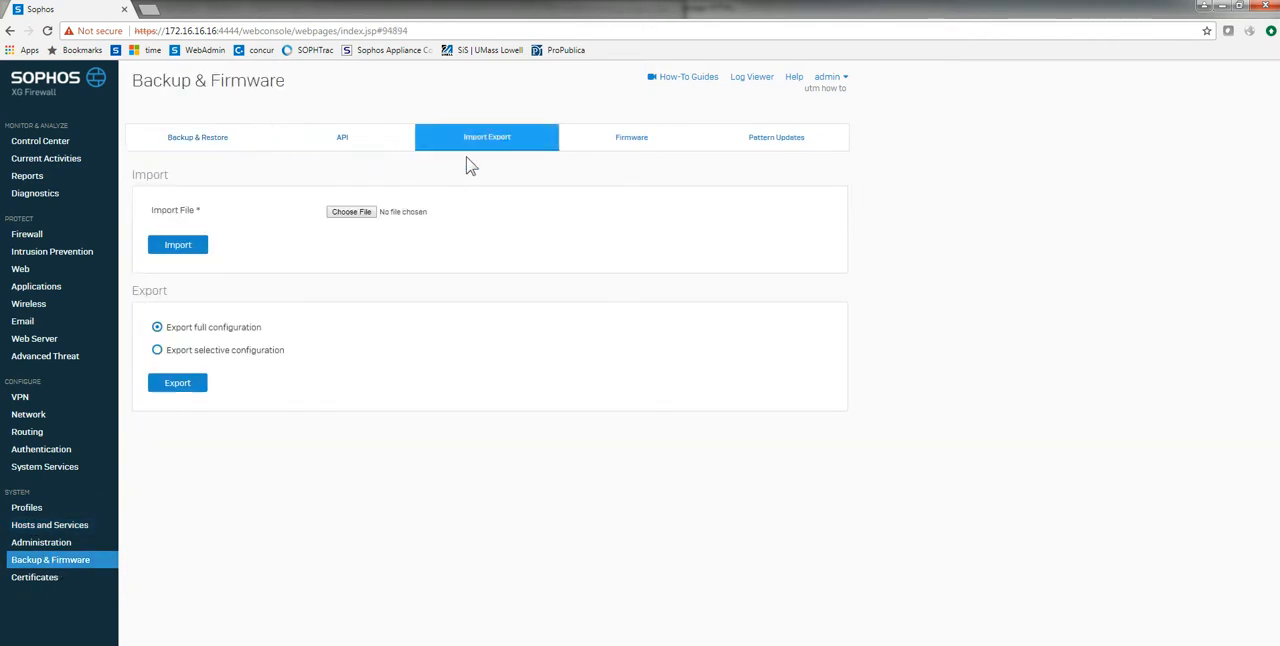
{"action": "left_click", "coordinate": [345, 217]}
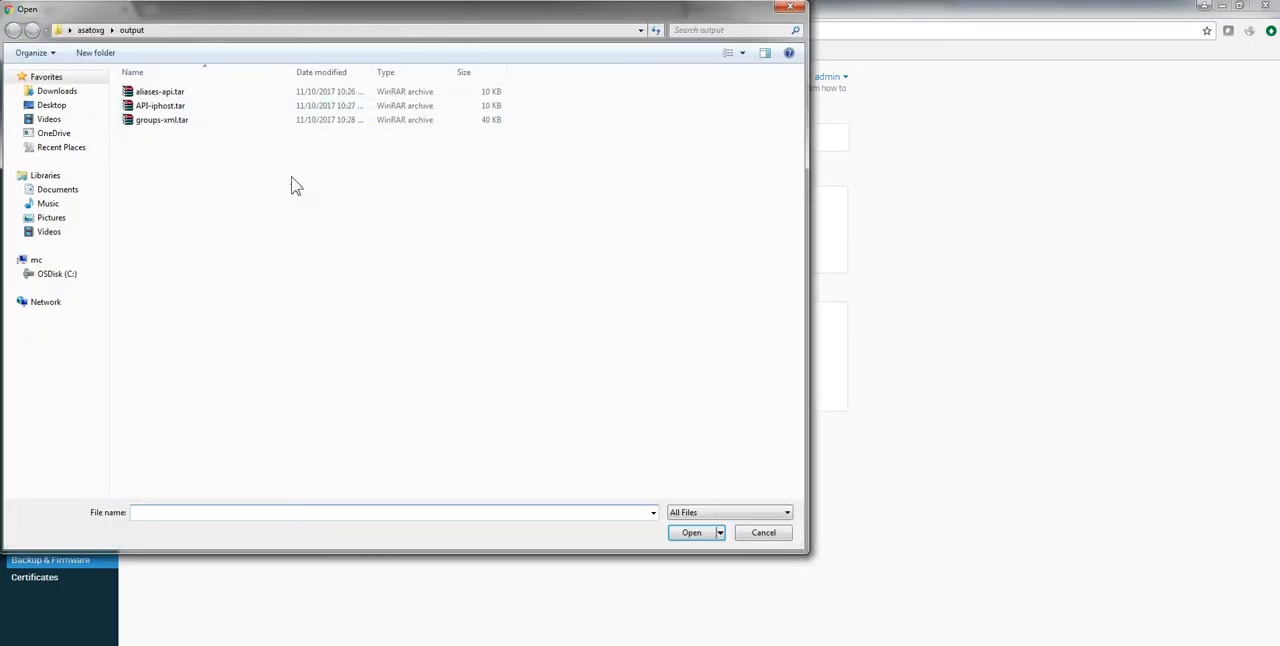
{"action": "left_click", "coordinate": [152, 105]}
{"action": "left_click", "coordinate": [690, 533]}
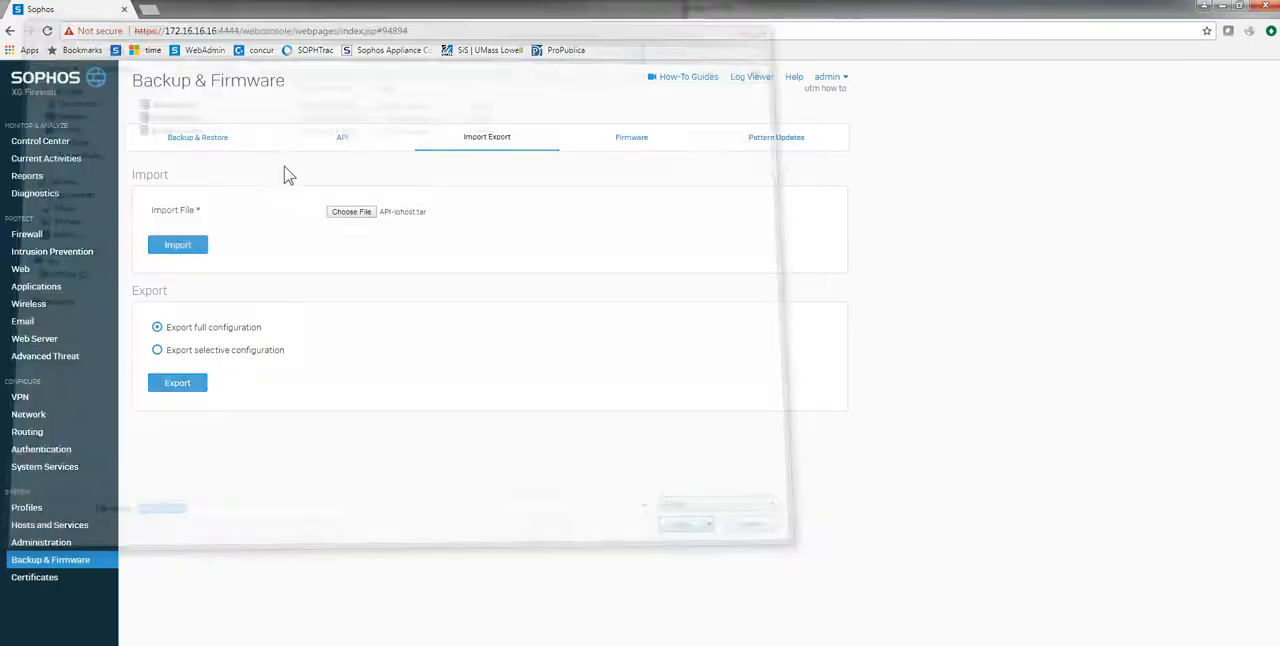
{"action": "left_click", "coordinate": [188, 250]}
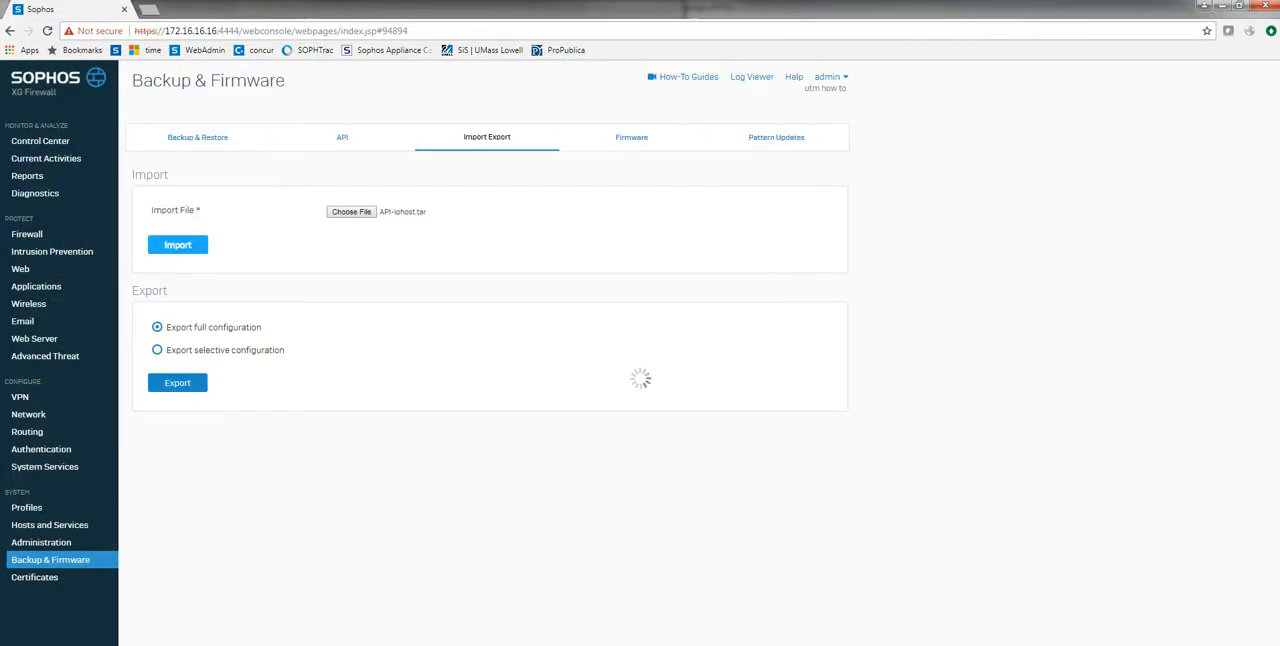
Step: Follow the IP host import in the XGG virtual machine's log, and review the IP host list in the web console
{"action": "mouse_move", "coordinate": [440, 643]}
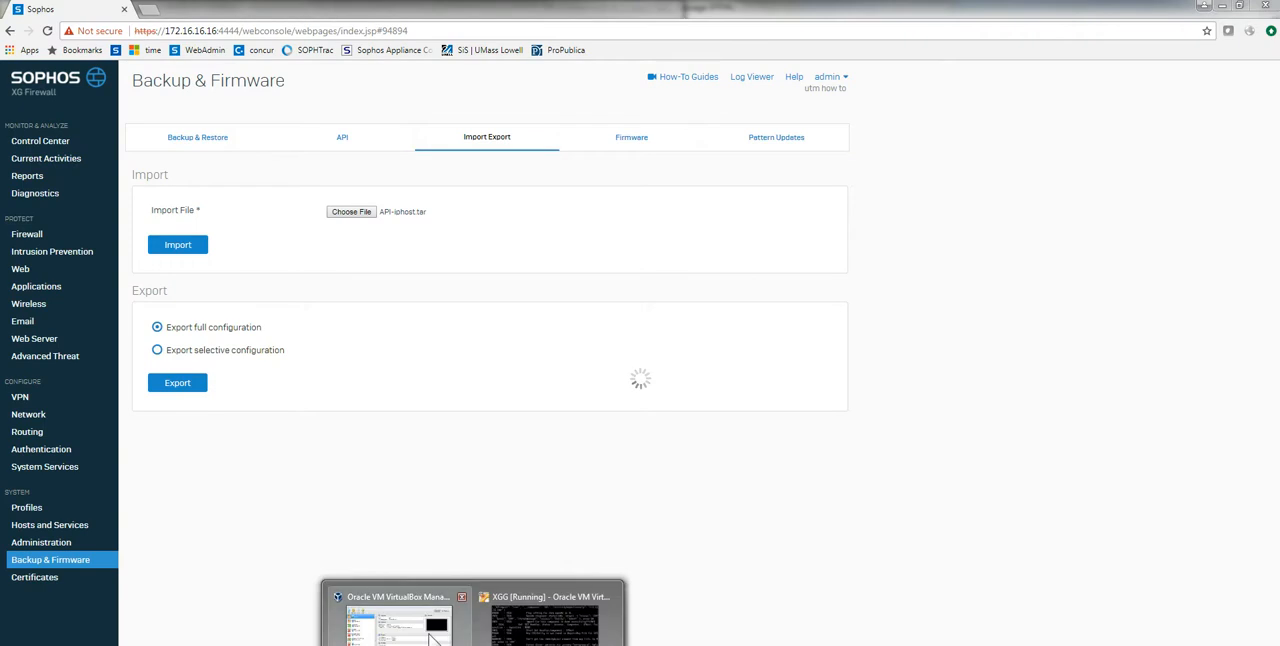
{"action": "left_click", "coordinate": [512, 636]}
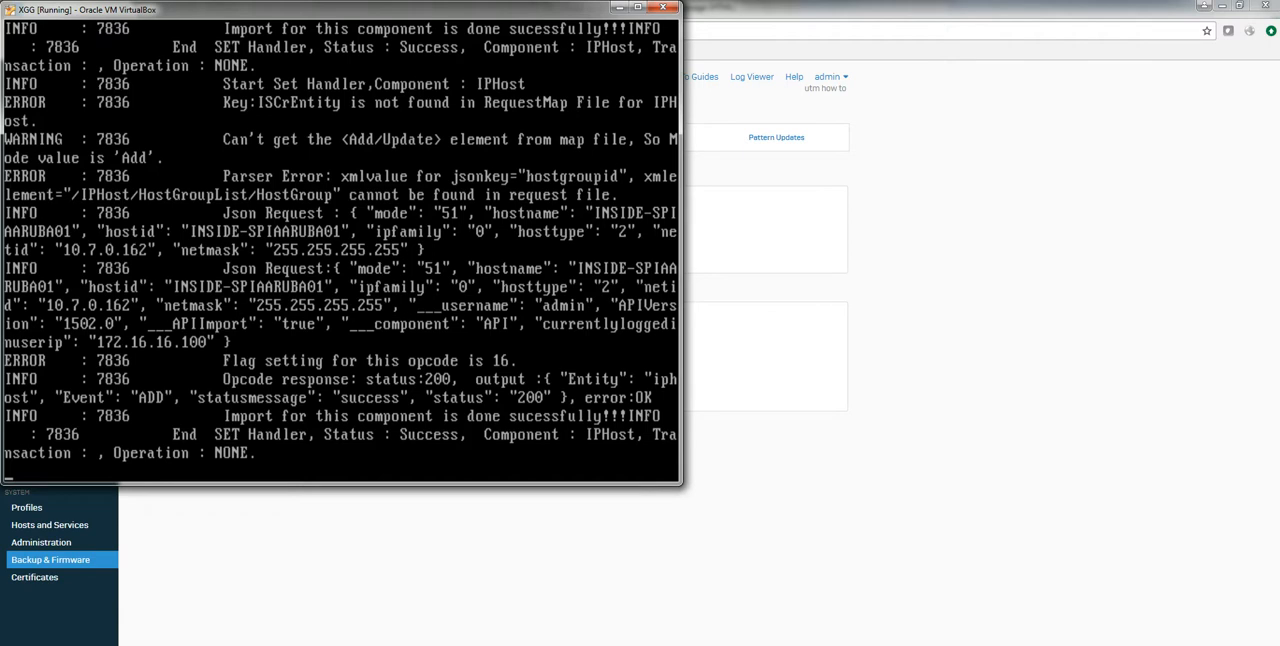
{"action": "left_click", "coordinate": [888, 392]}
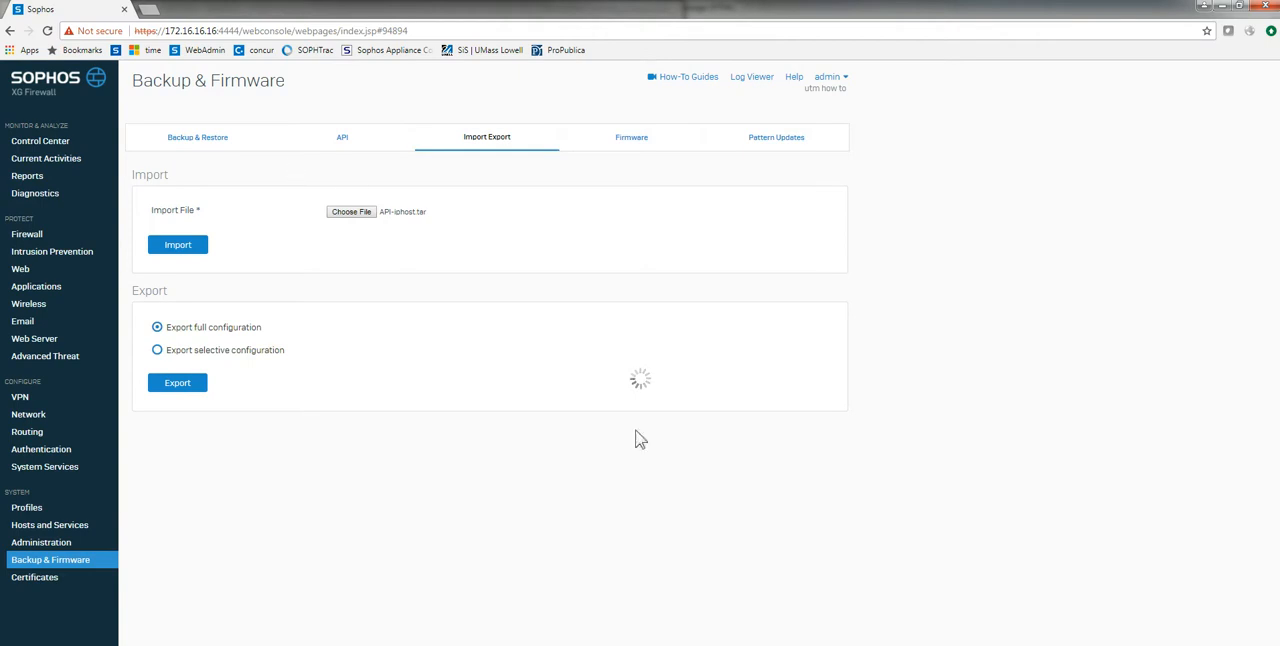
{"action": "left_click", "coordinate": [549, 612]}
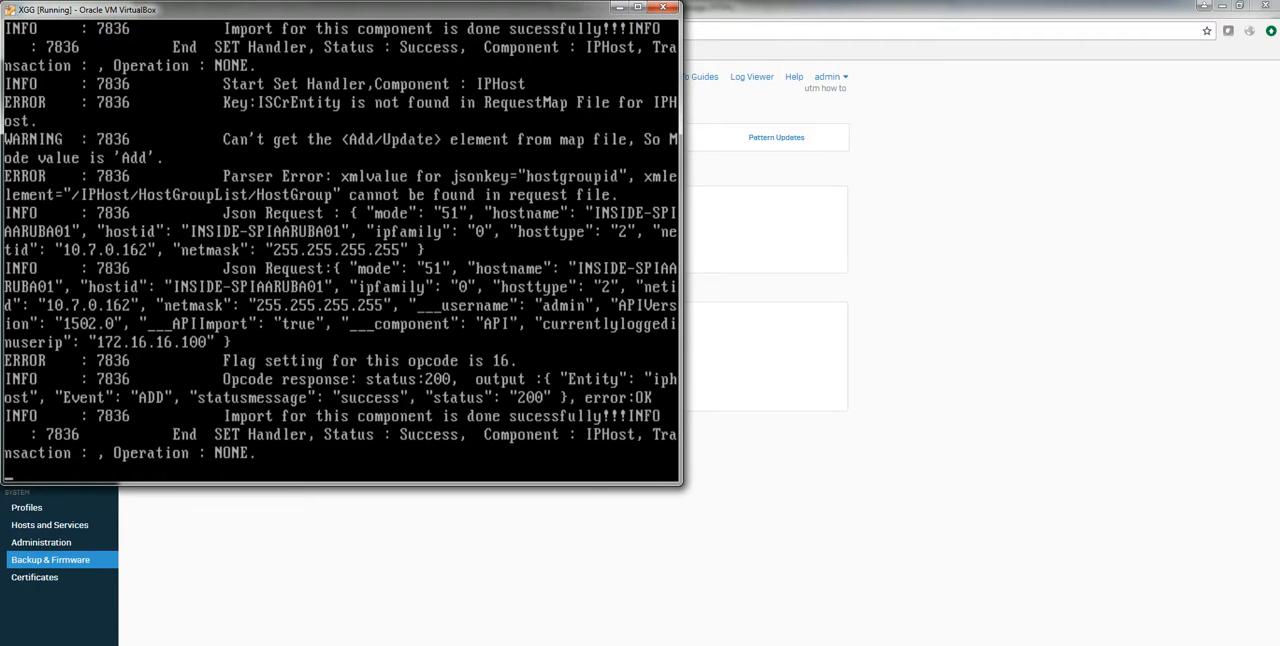
{"action": "left_click", "coordinate": [692, 628]}
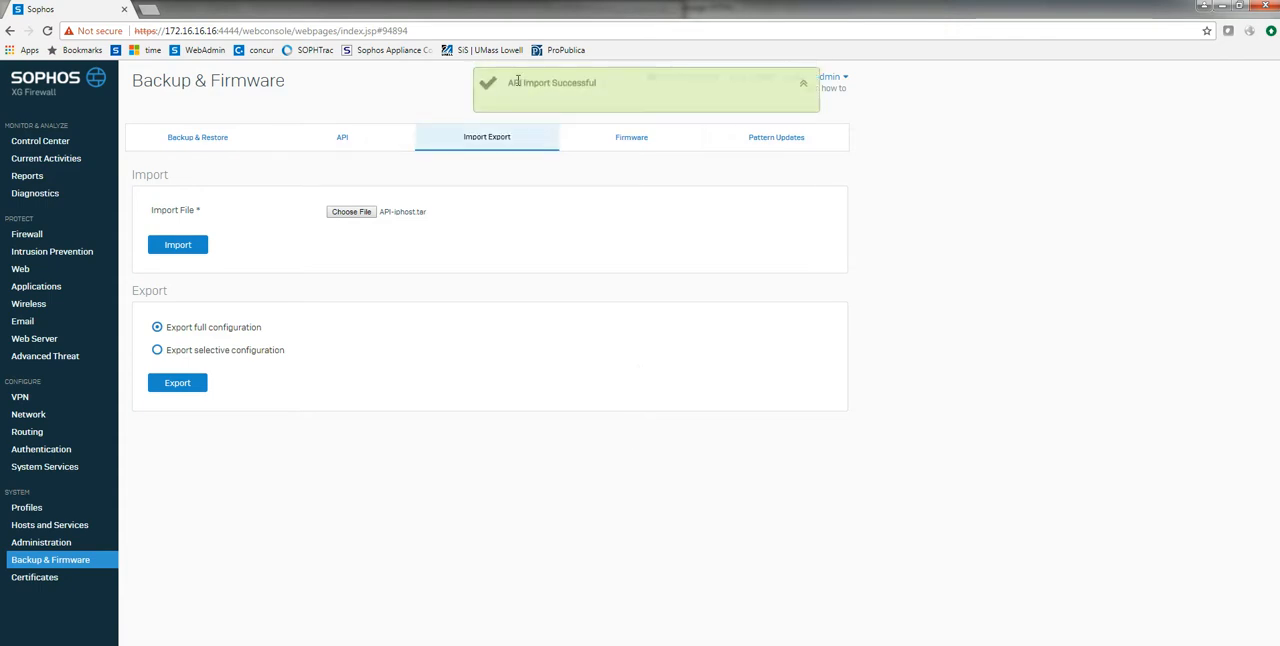
{"action": "left_click", "coordinate": [60, 523]}
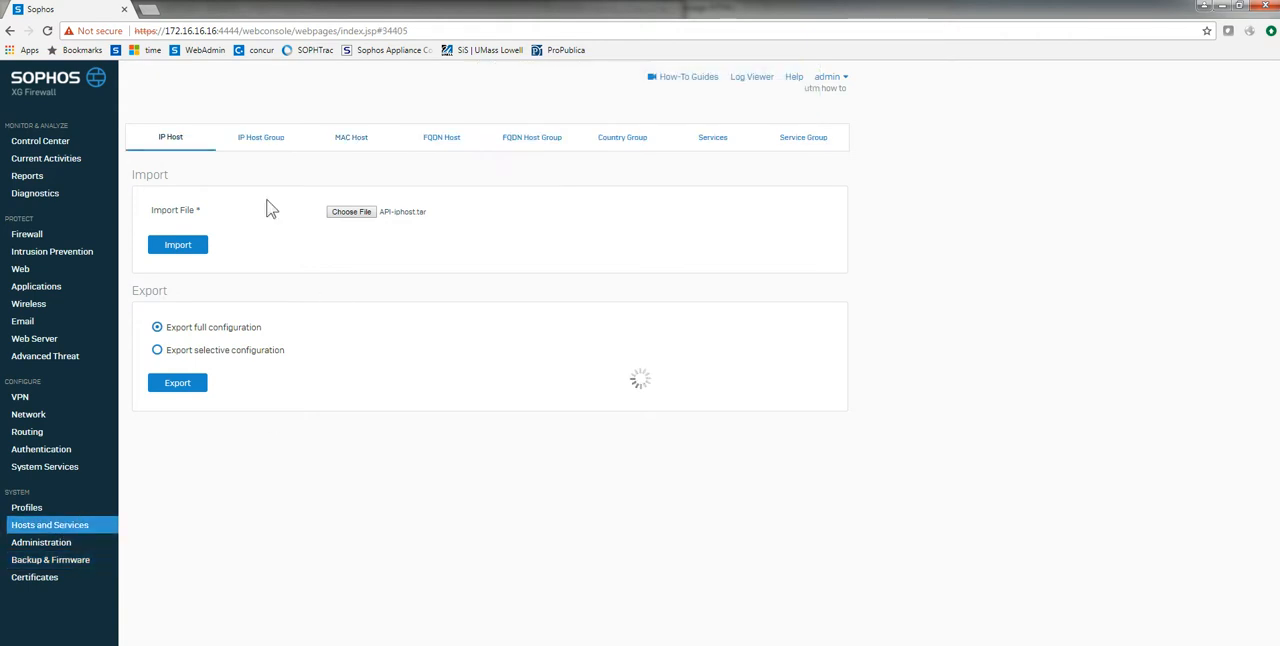
{"action": "scroll", "coordinate": [537, 400], "scroll_direction": "down", "scroll_amount": 3}
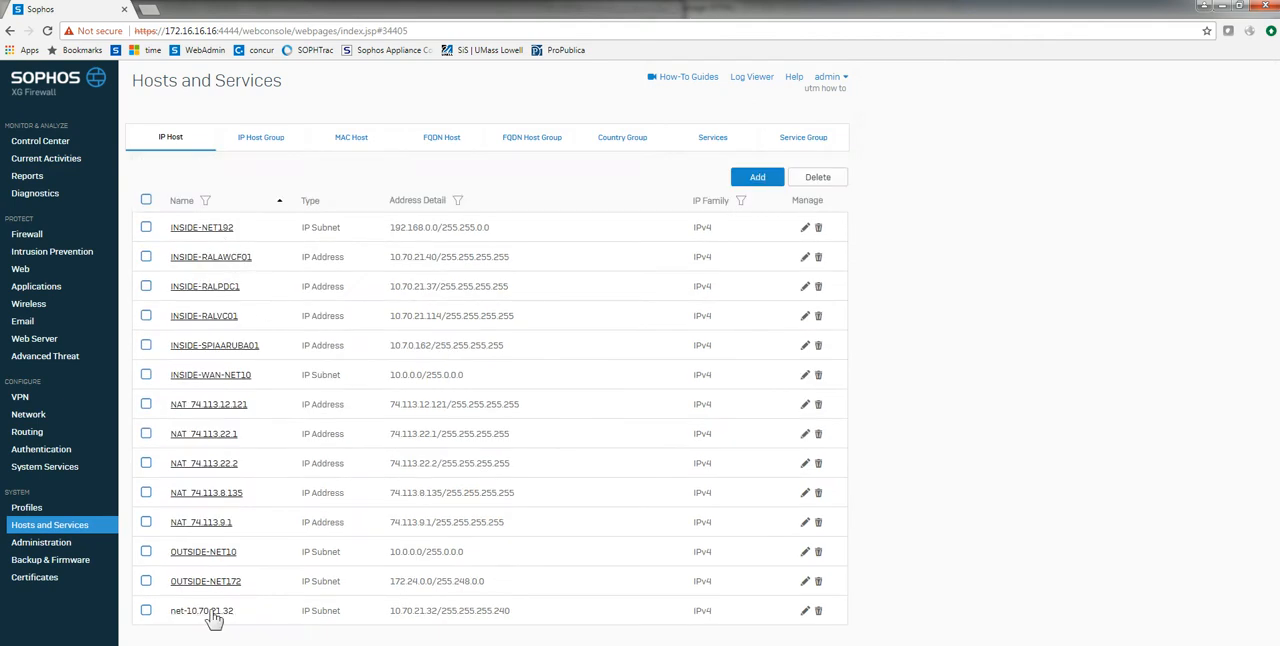
Step: Import groups-xml.tar from the asatoxg output folder into the firewall
{"action": "left_click", "coordinate": [41, 562]}
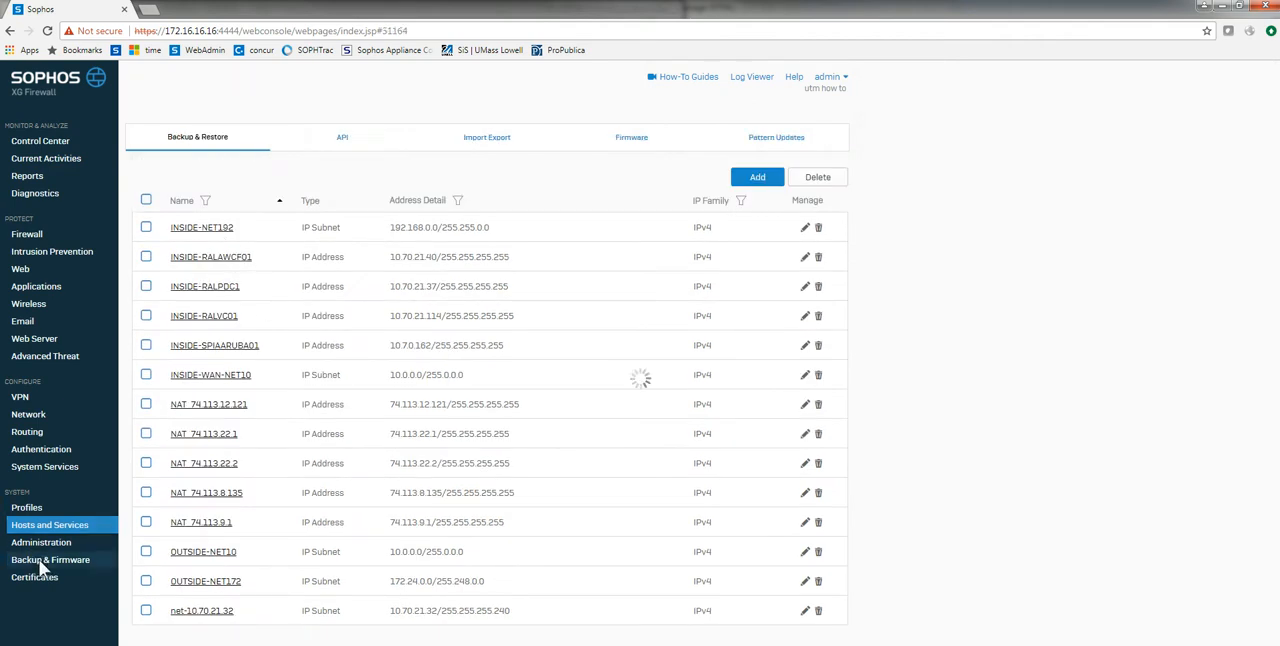
{"action": "left_click", "coordinate": [474, 138]}
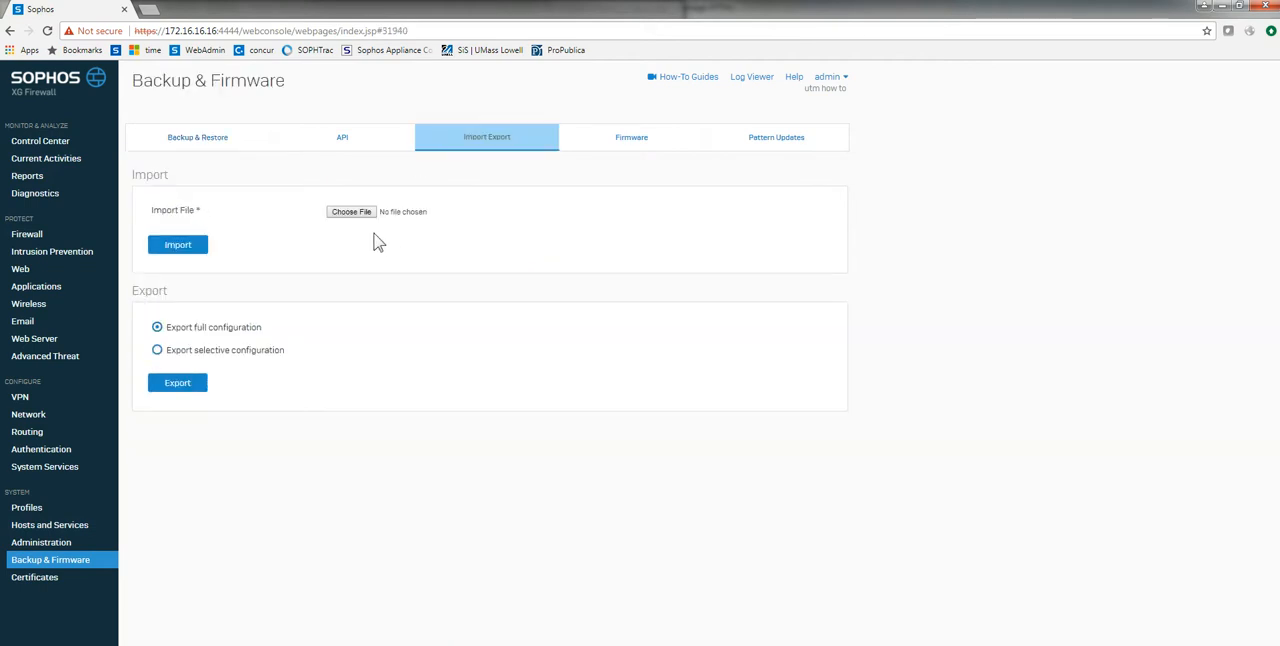
{"action": "left_click", "coordinate": [352, 215]}
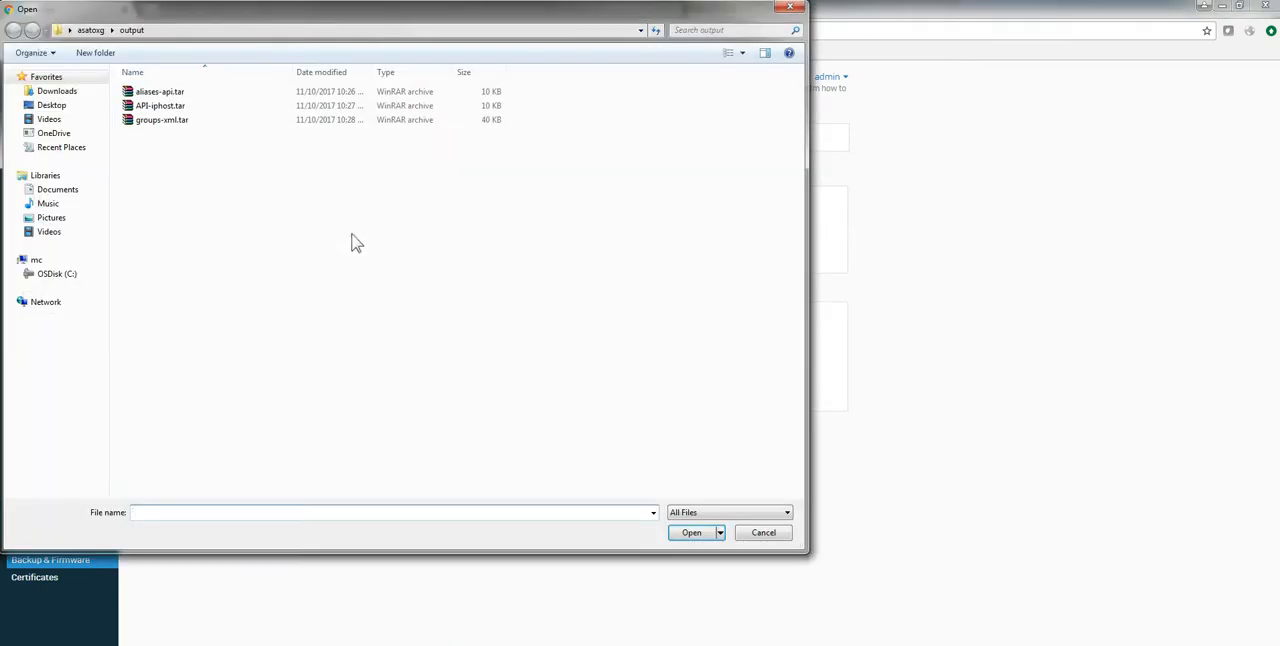
{"action": "double_click", "coordinate": [143, 124]}
{"action": "left_click", "coordinate": [174, 249]}
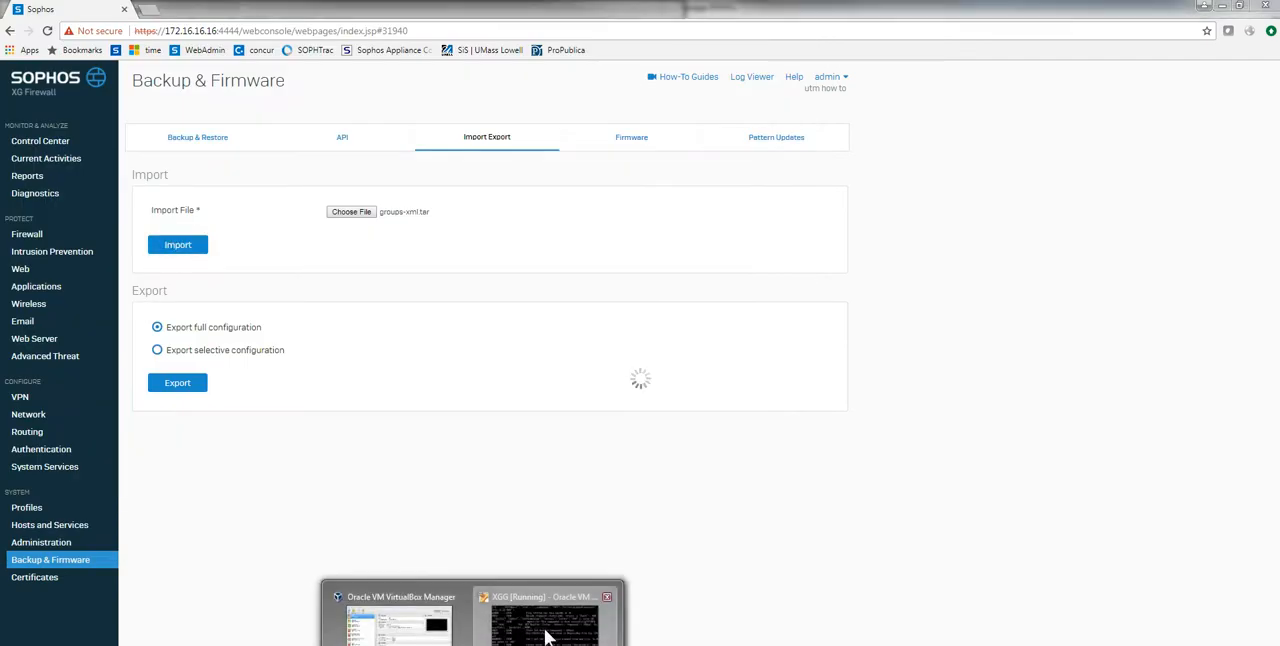
Step: Follow the host group import in the XGG virtual machine's log, and open the IP host list in the web console
{"action": "left_click", "coordinate": [543, 612]}
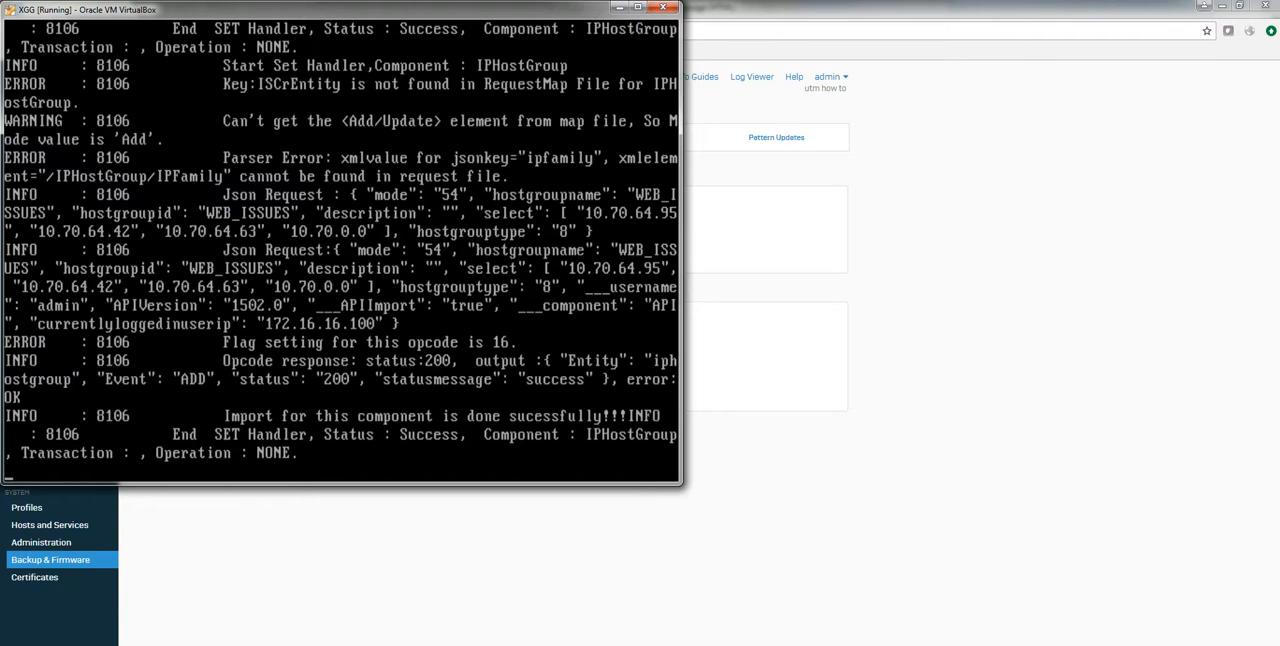
{"action": "left_click", "coordinate": [697, 600]}
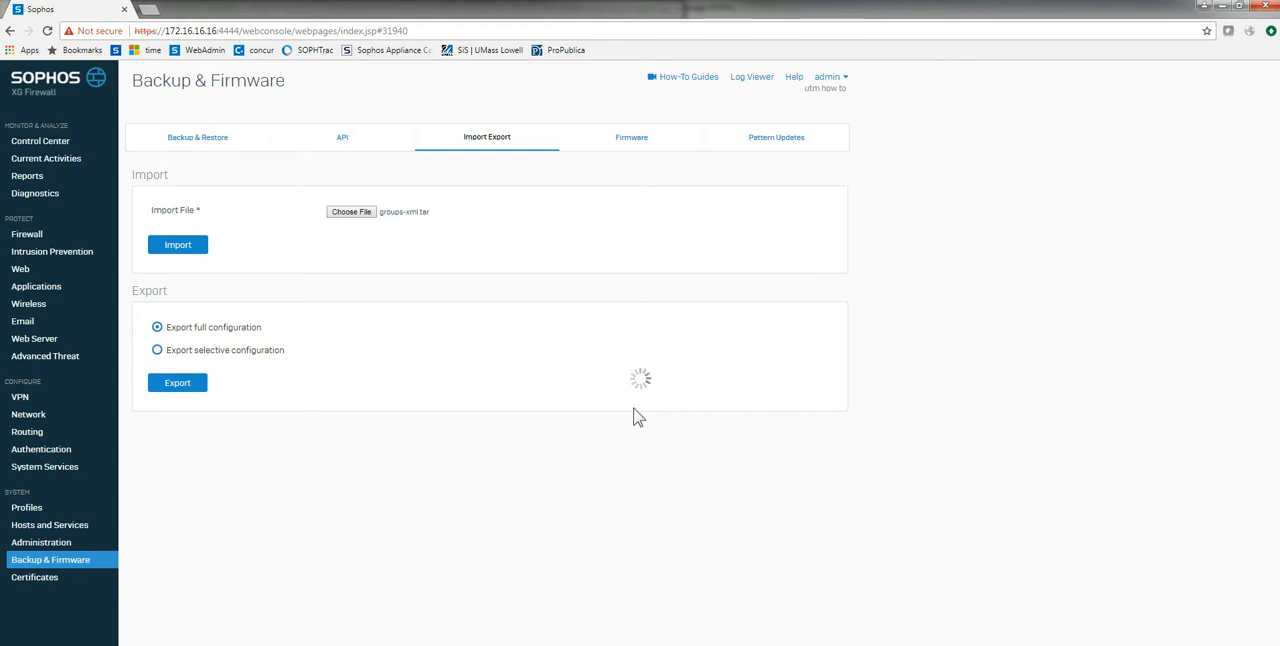
{"action": "left_click", "coordinate": [515, 625]}
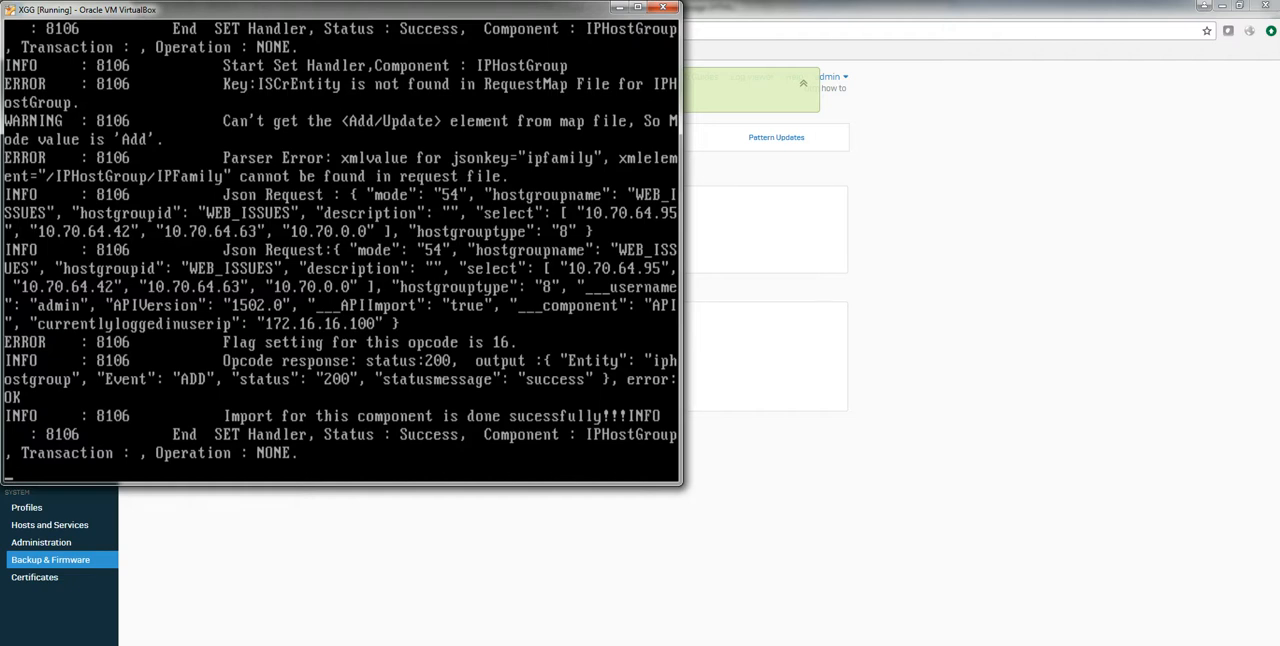
{"action": "left_click", "coordinate": [731, 368]}
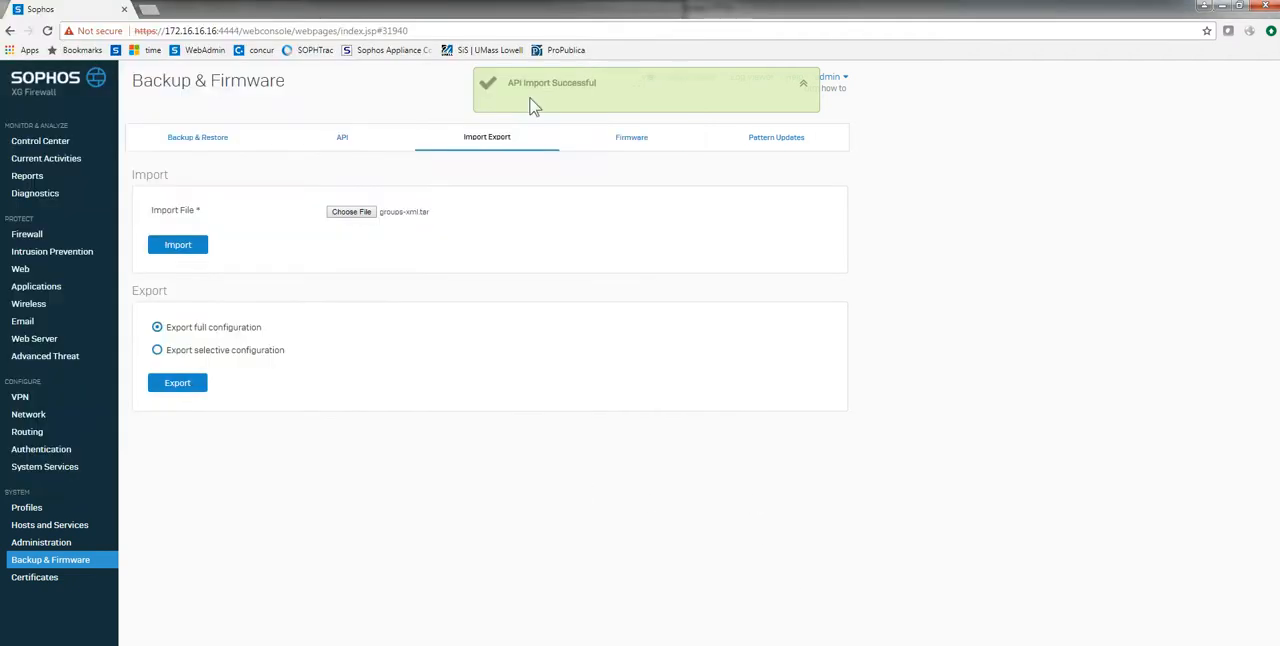
{"action": "left_click", "coordinate": [47, 527]}
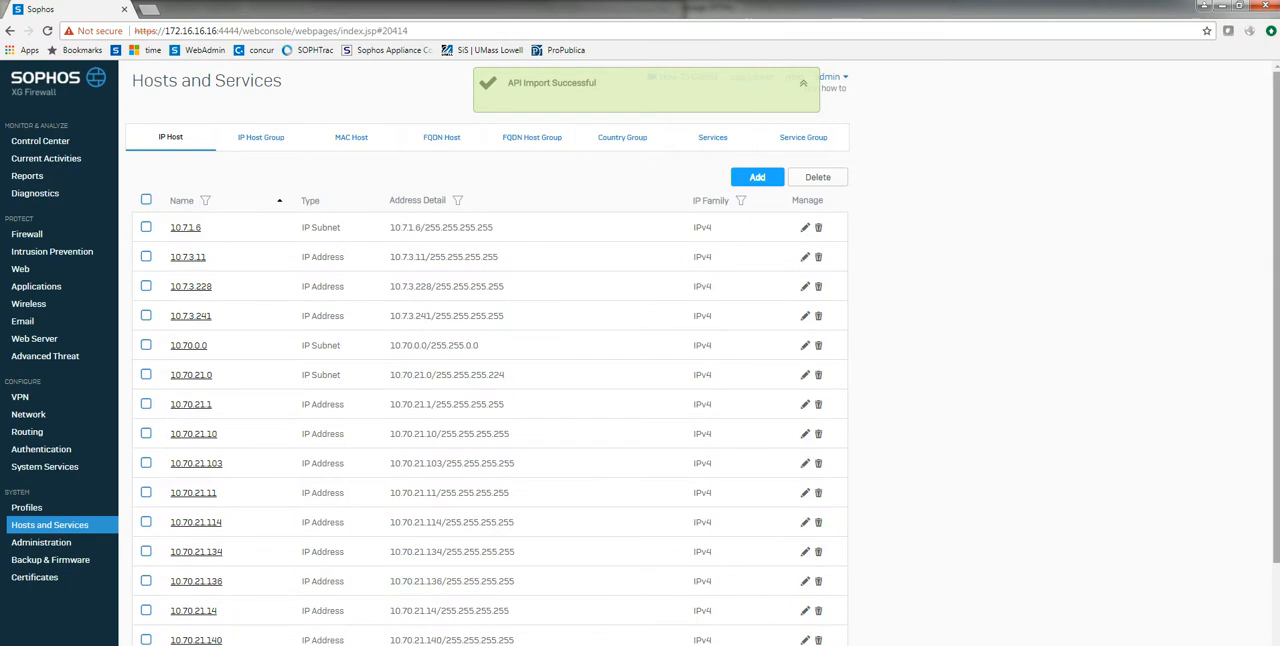
Step: Review the imported entries in the IP host list and the IP host group list
{"action": "left_click_drag", "start_coordinate": [1276, 346], "coordinate": [1276, 467]}
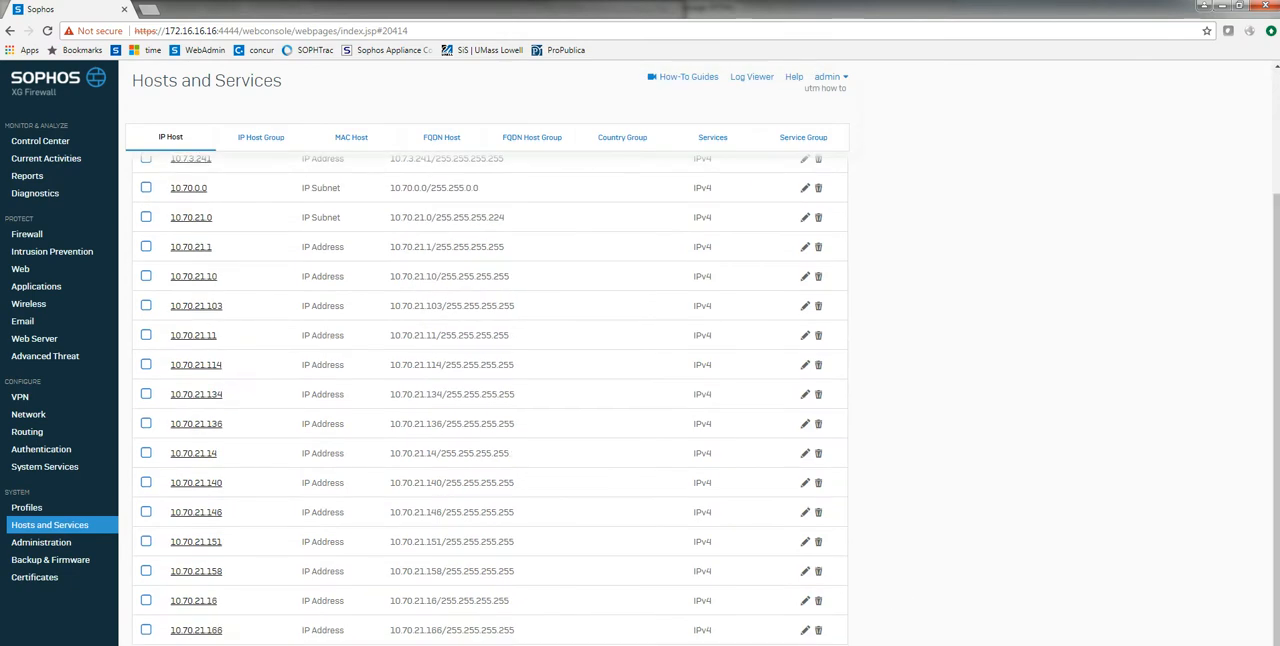
{"action": "scroll", "coordinate": [634, 378], "scroll_direction": "down", "scroll_amount": 10}
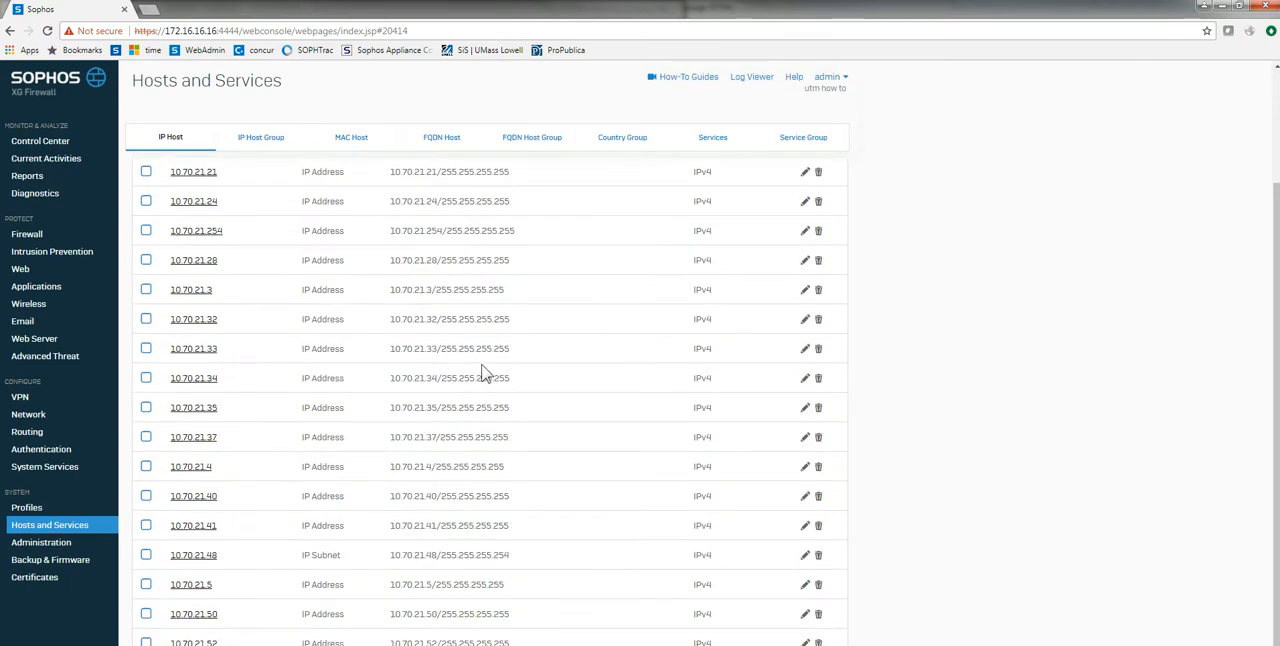
{"action": "scroll", "coordinate": [569, 509], "scroll_direction": "up", "scroll_amount": 5}
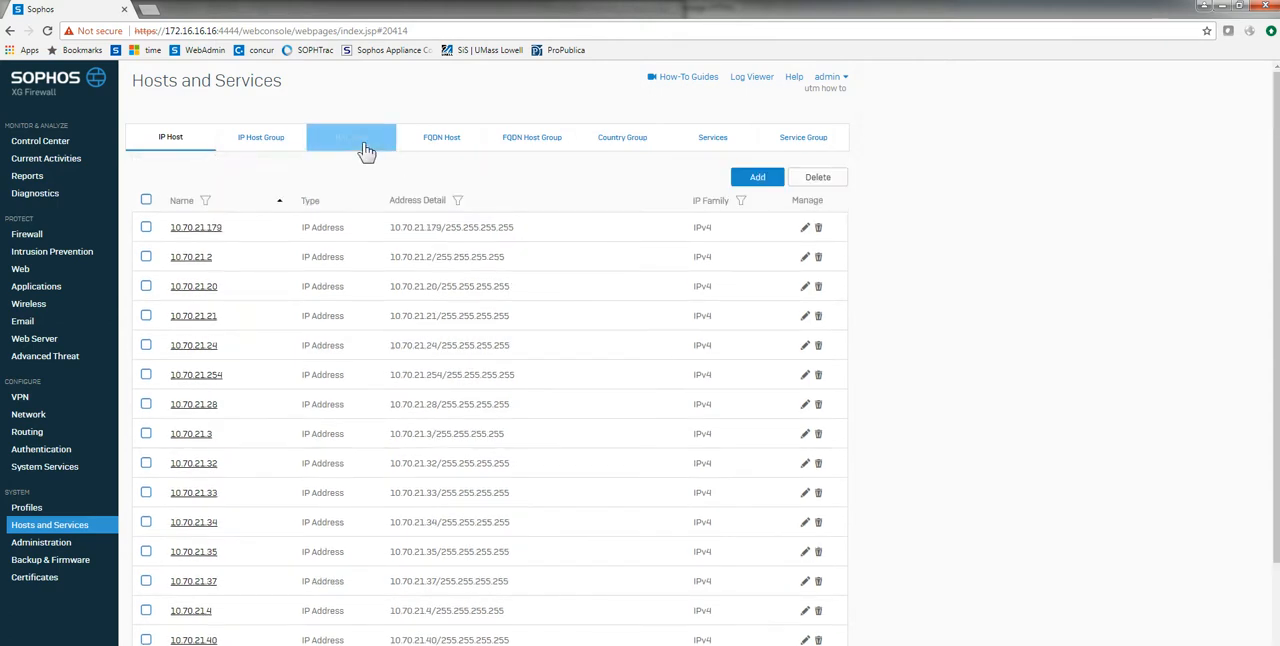
{"action": "left_click", "coordinate": [265, 145]}
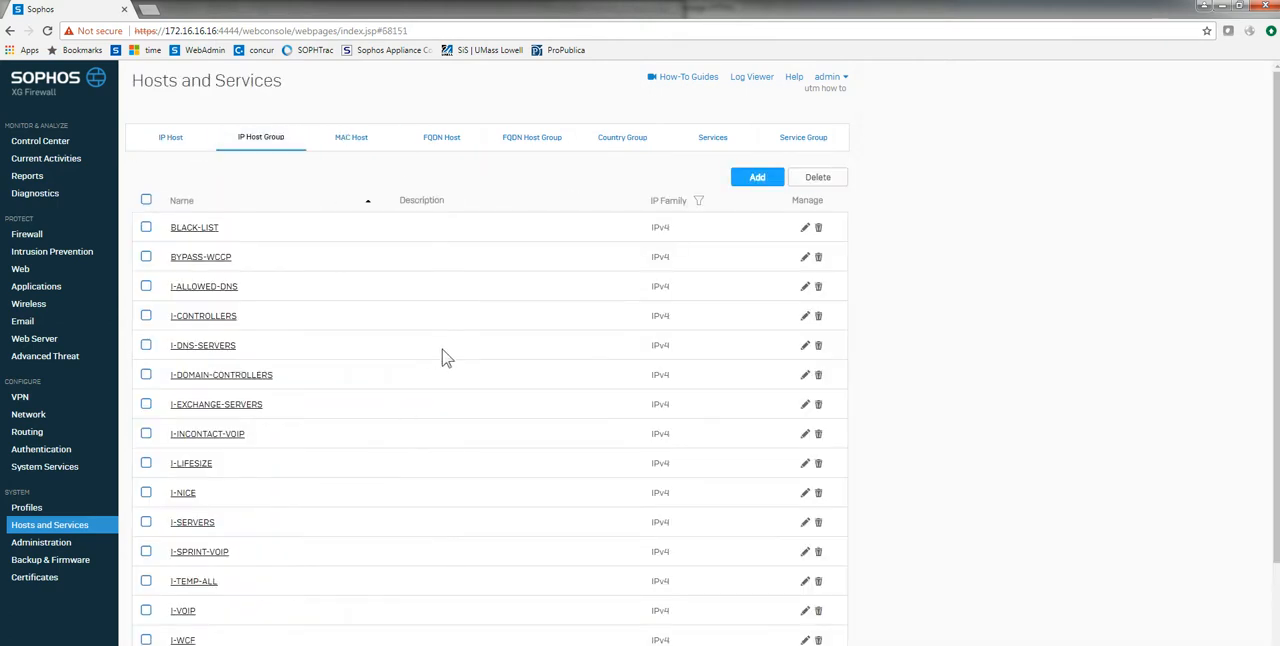
{"action": "scroll", "coordinate": [430, 370], "scroll_direction": "down", "scroll_amount": 3}
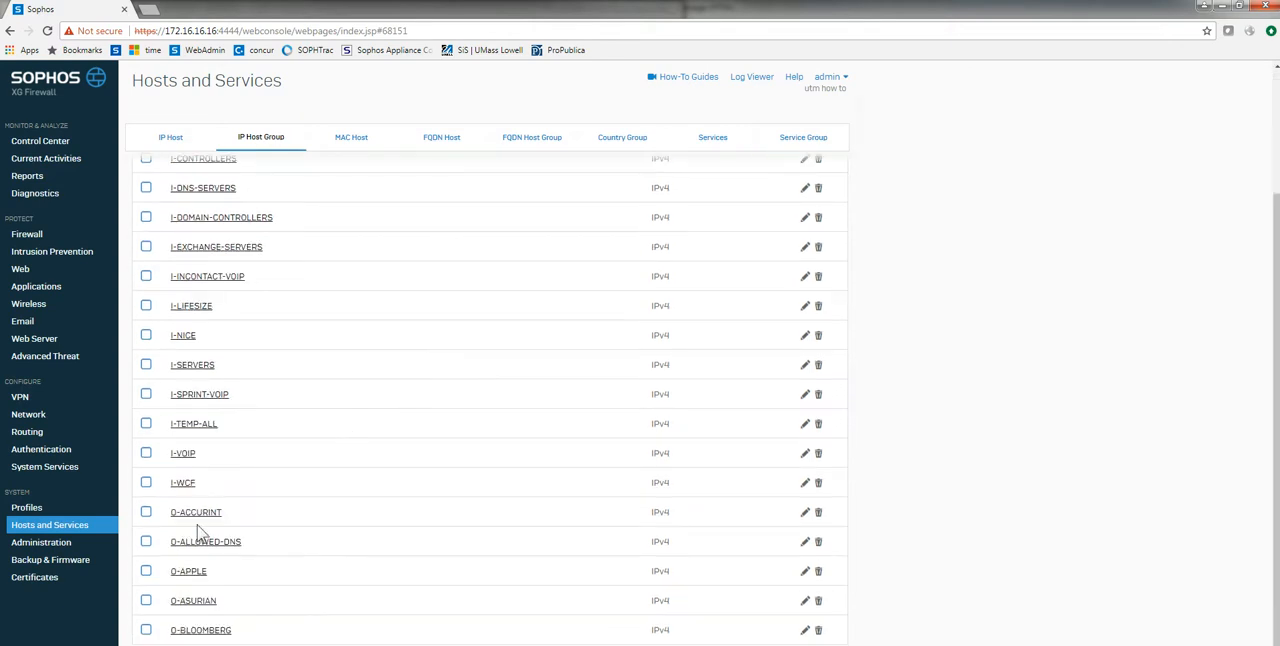
Step: Inspect the member hosts of the imported groups I-WCF, I-INCONTACT-VOIP, I-CONTROLLERS, BYPASS-WCCP and BLACK-LIST
{"action": "left_click", "coordinate": [183, 484]}
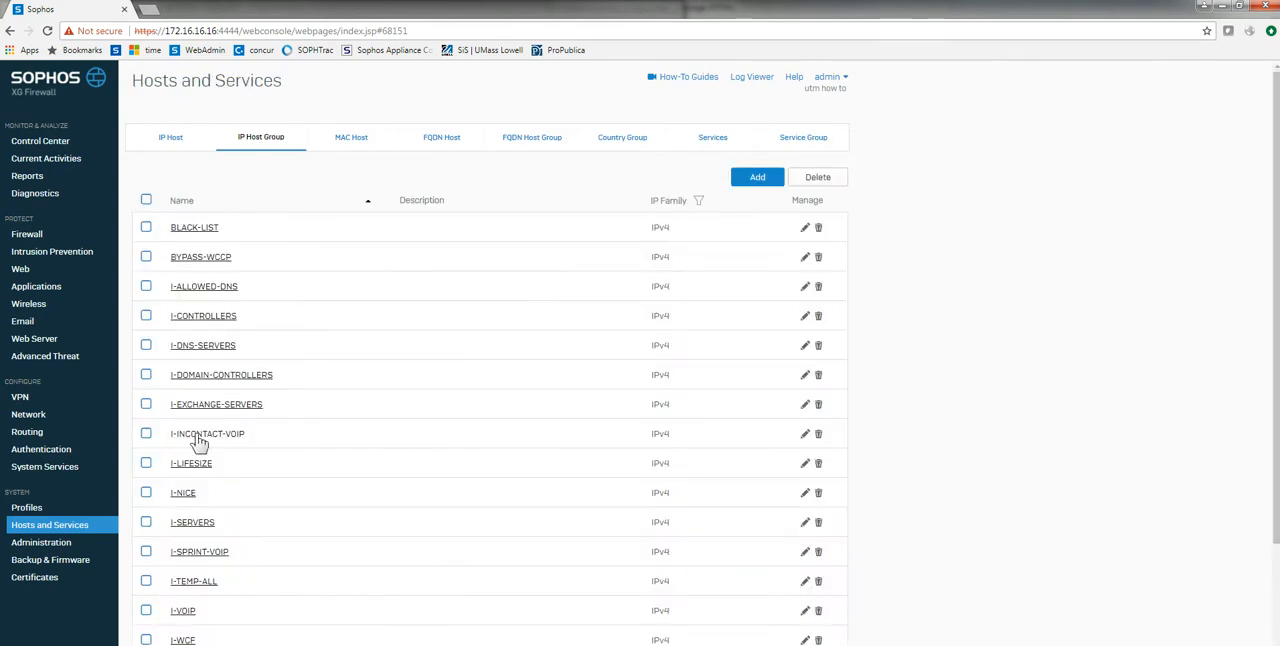
{"action": "left_click", "coordinate": [196, 443]}
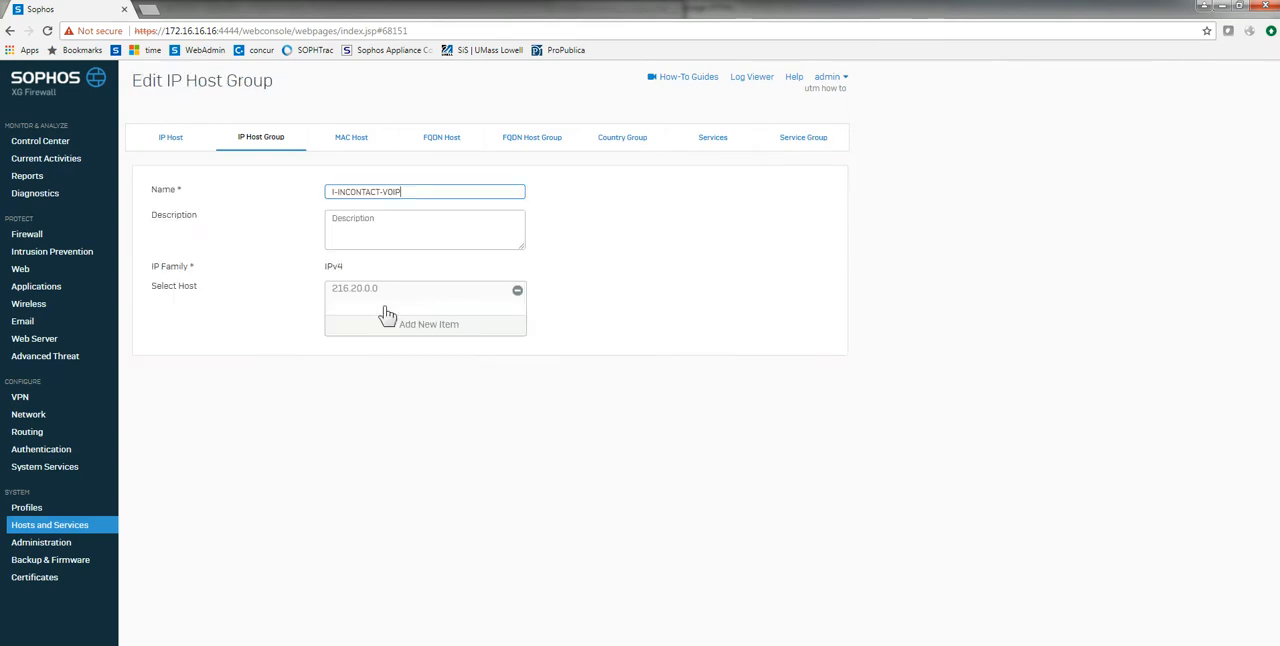
{"action": "left_click", "coordinate": [212, 643]}
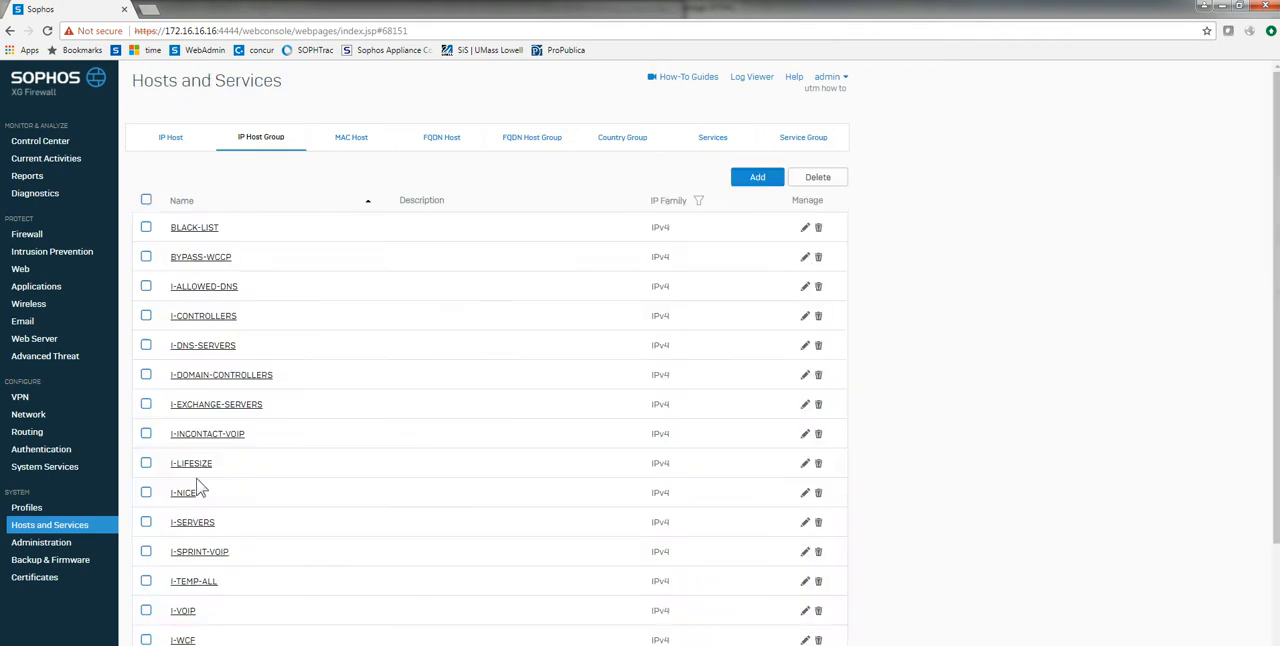
{"action": "left_click", "coordinate": [187, 321]}
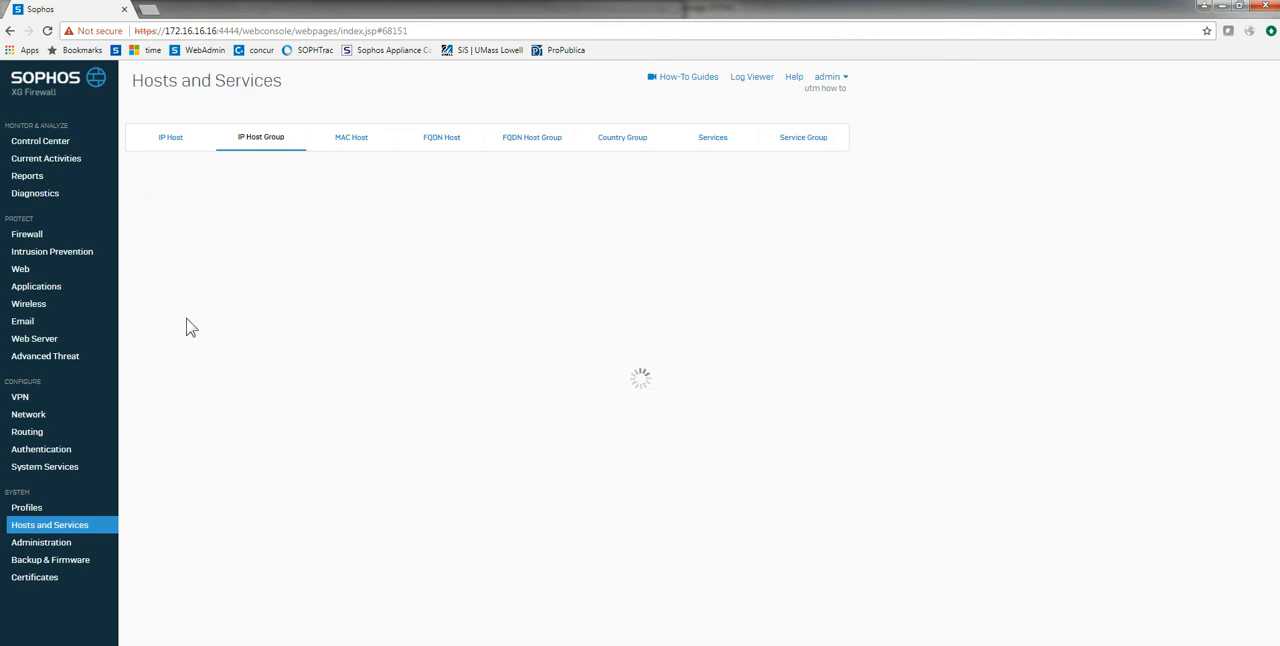
{"action": "left_click", "coordinate": [212, 643]}
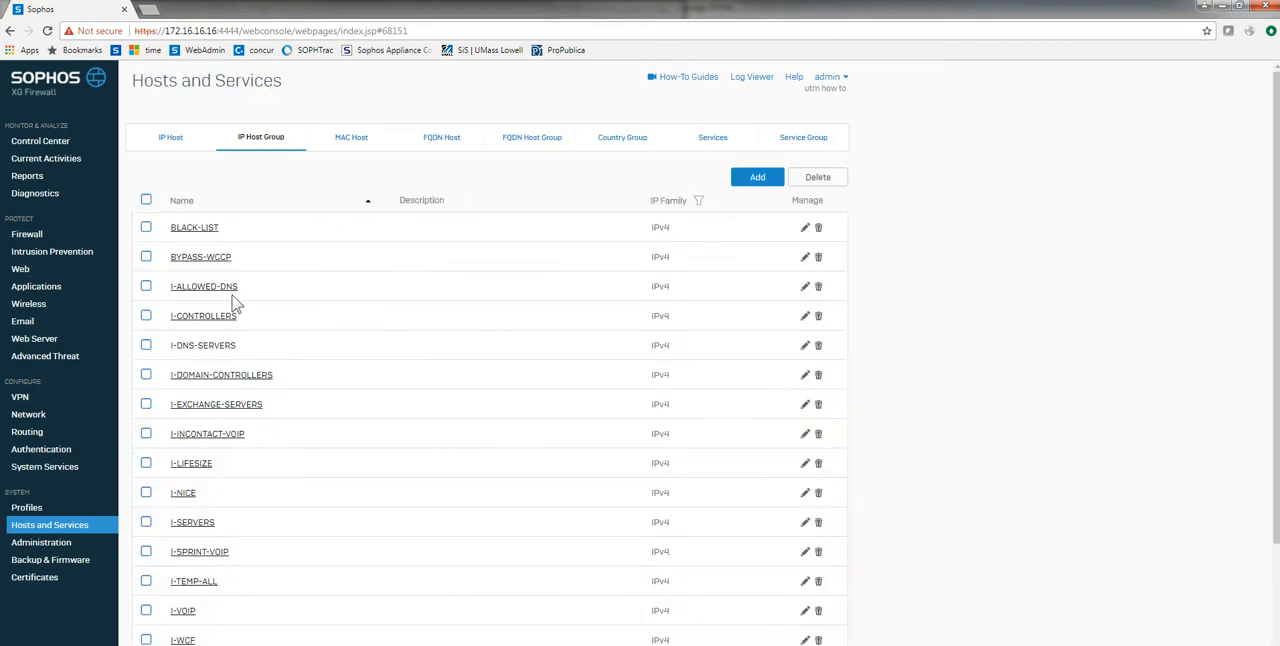
{"action": "left_click", "coordinate": [197, 259]}
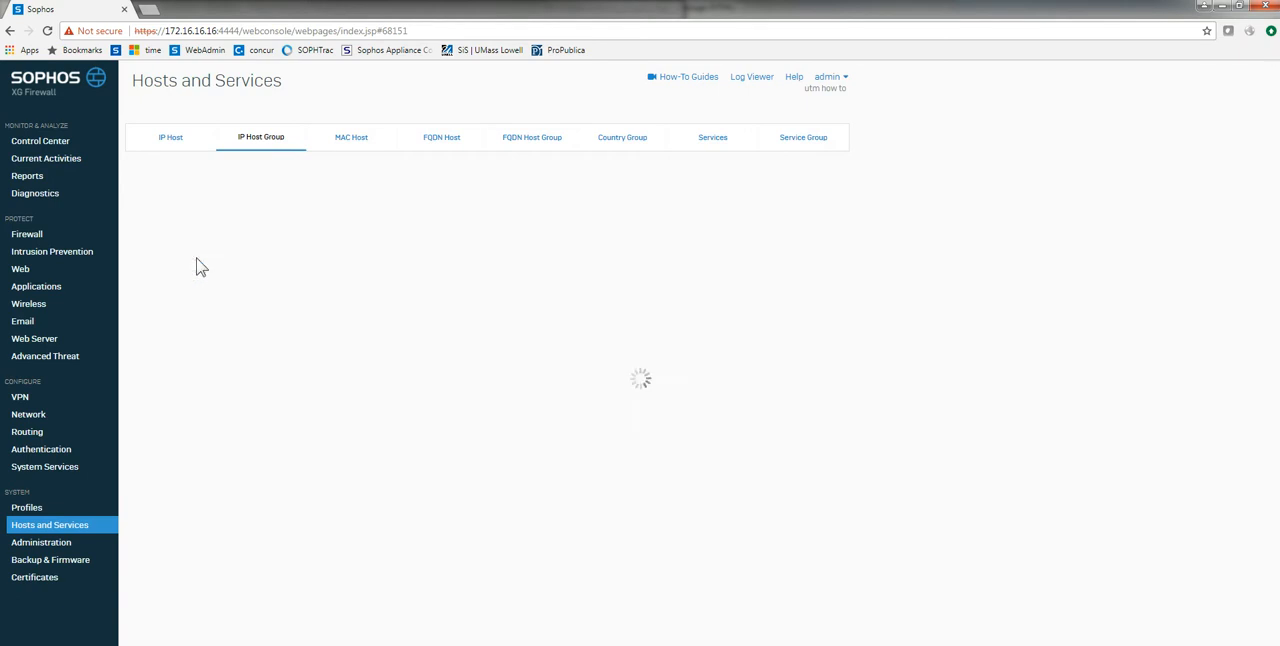
{"action": "left_click", "coordinate": [212, 643]}
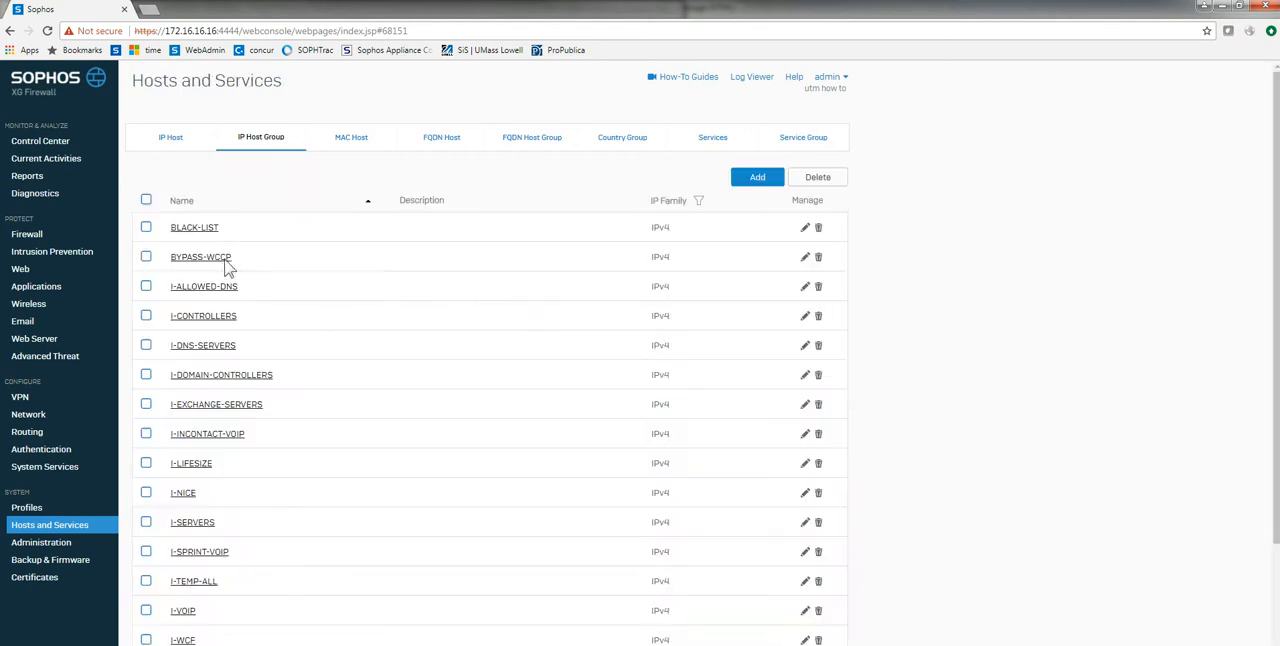
{"action": "left_click", "coordinate": [185, 237]}
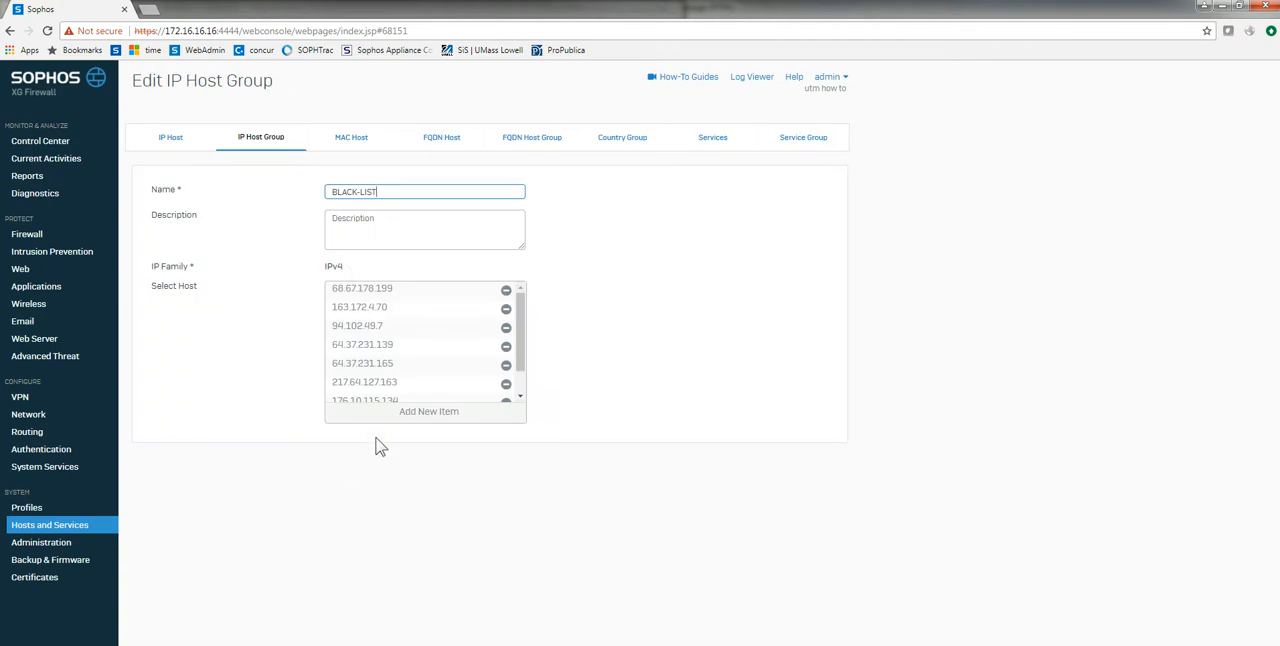
Step: Start a new user/network firewall rule with the action Drop
{"action": "left_click", "coordinate": [30, 237]}
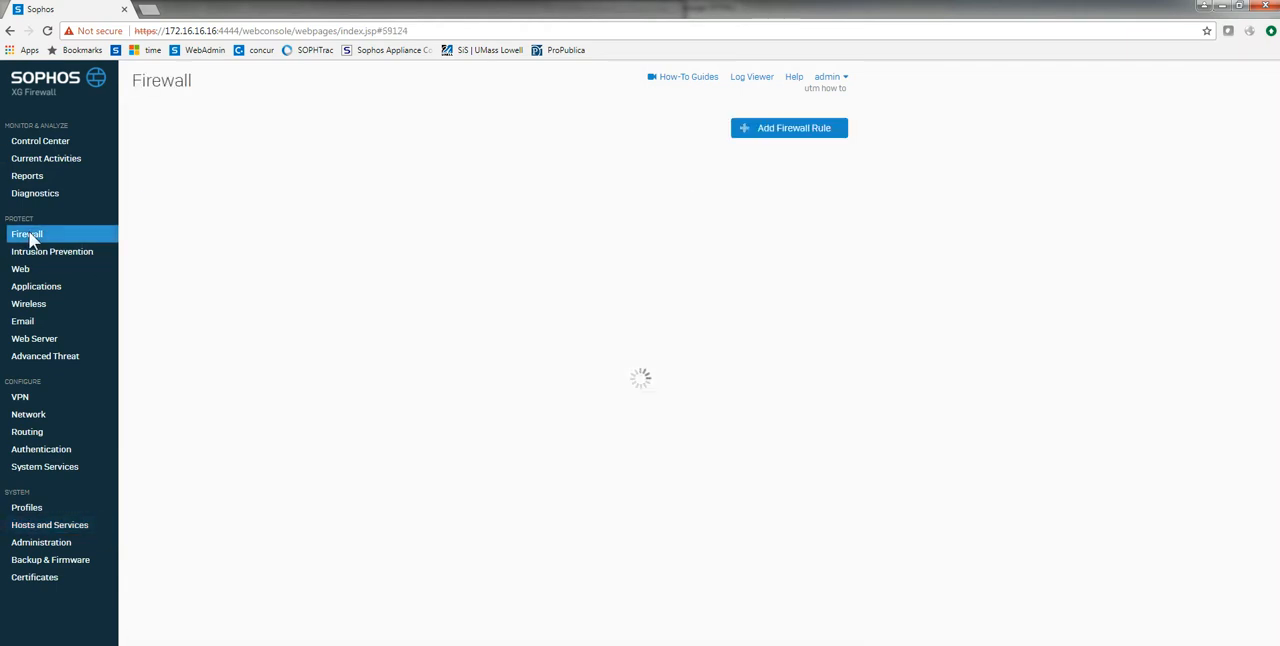
{"action": "left_click", "coordinate": [765, 128]}
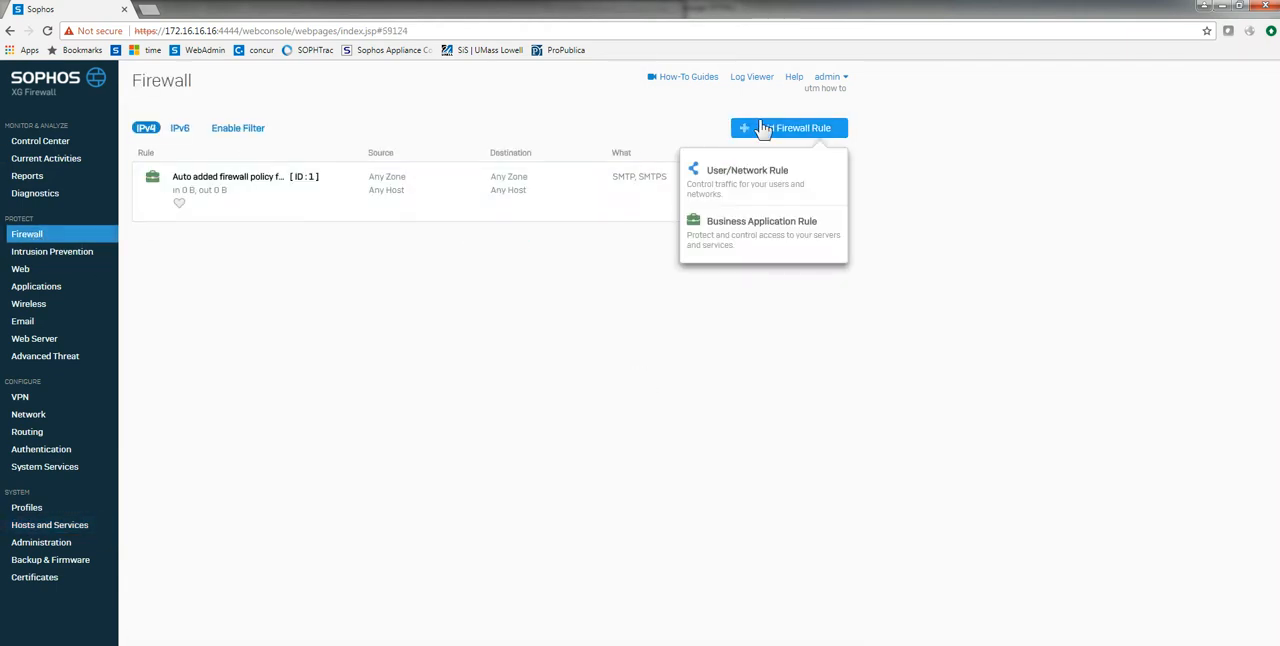
{"action": "left_click", "coordinate": [717, 189]}
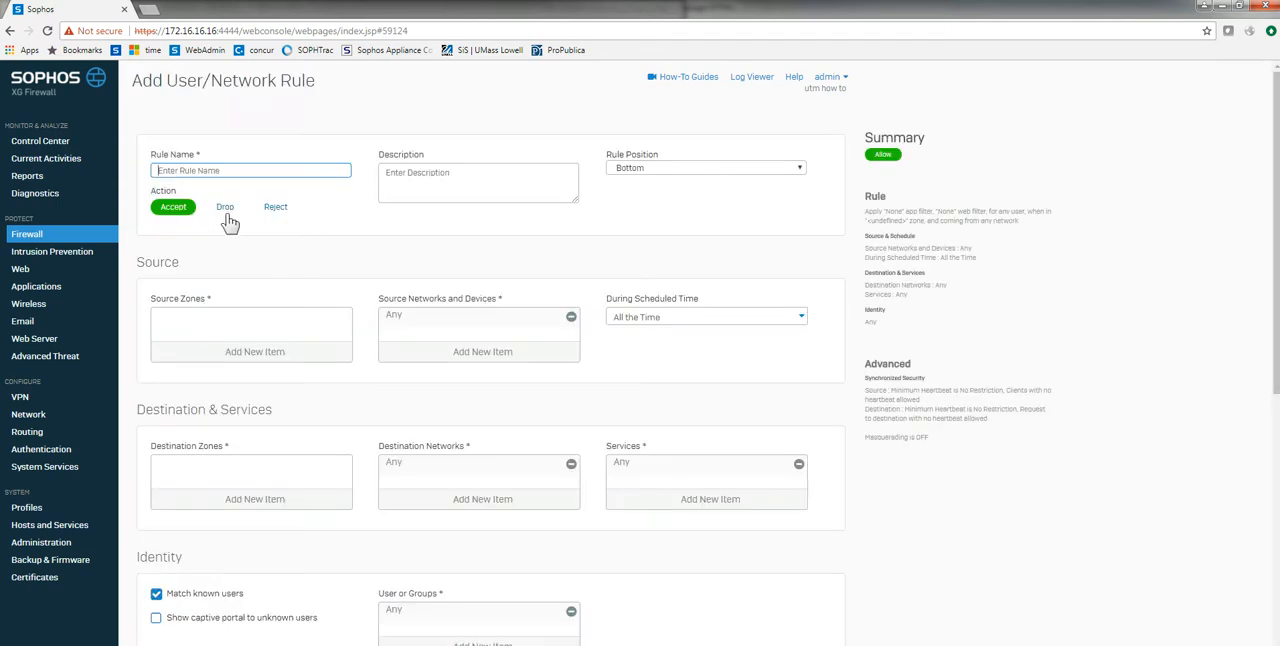
{"action": "left_click", "coordinate": [225, 207]}
Step: Set the rule's source zone to LAN and its destination zone to WAN
{"action": "left_click", "coordinate": [230, 352]}
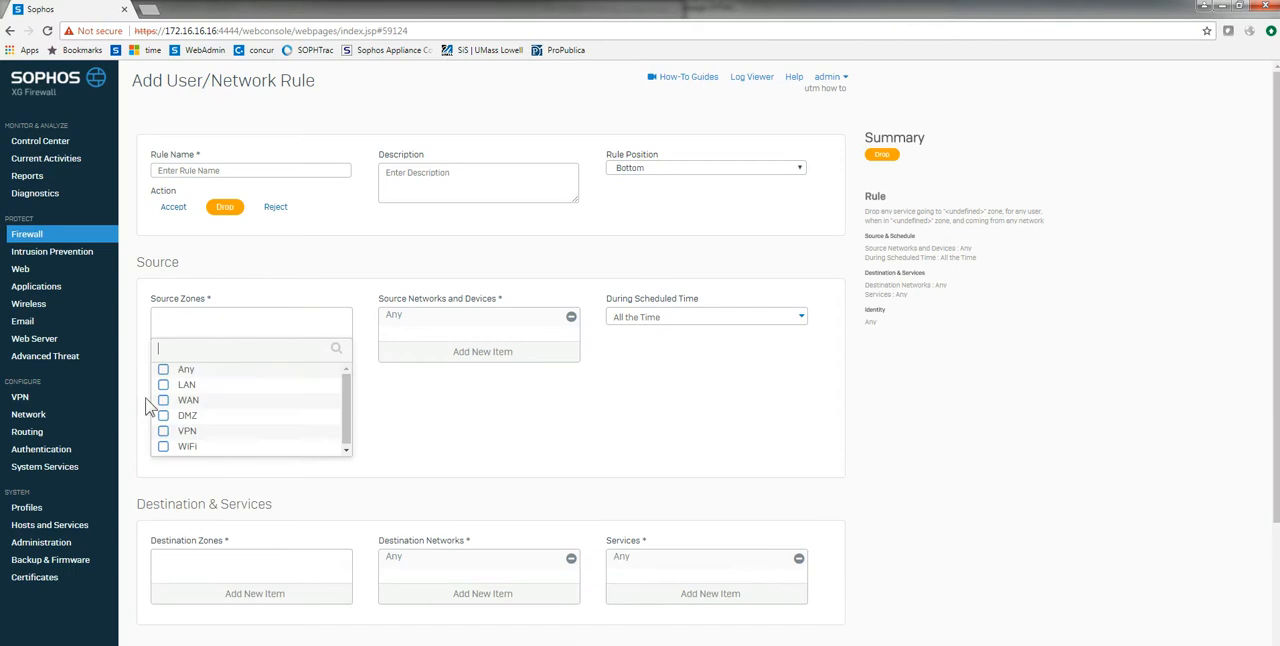
{"action": "left_click", "coordinate": [163, 385]}
{"action": "left_click", "coordinate": [228, 467]}
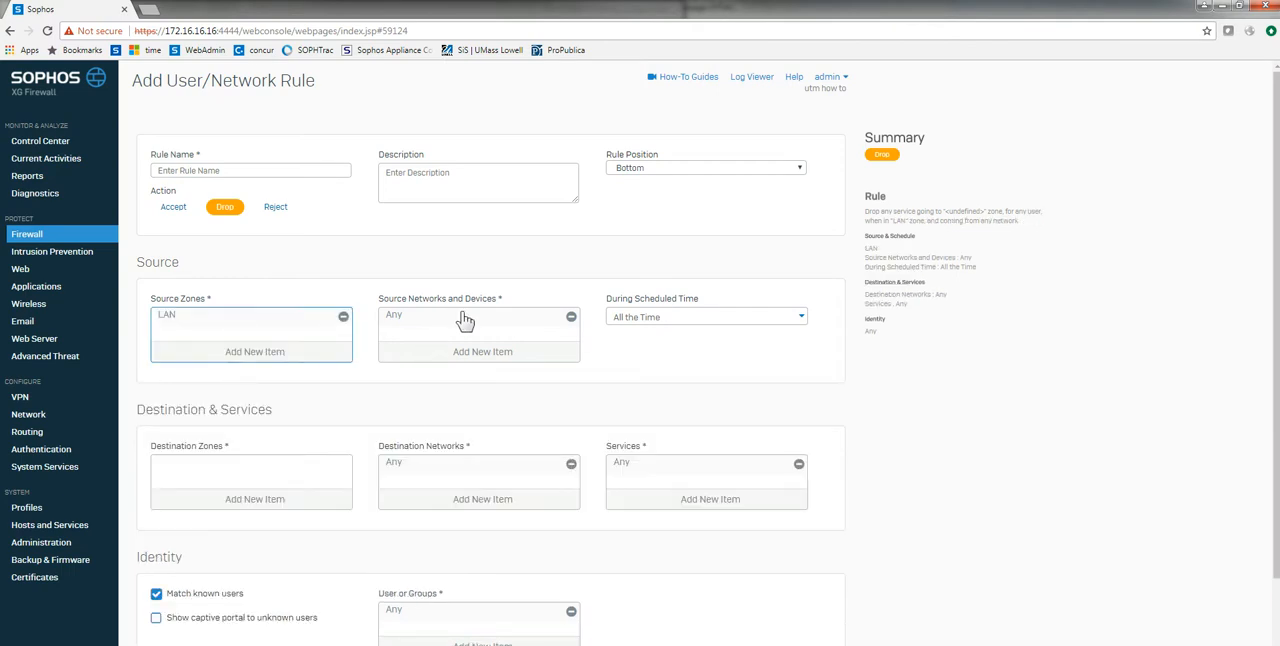
{"action": "left_click", "coordinate": [245, 503]}
{"action": "left_click", "coordinate": [163, 547]}
{"action": "left_click", "coordinate": [230, 614]}
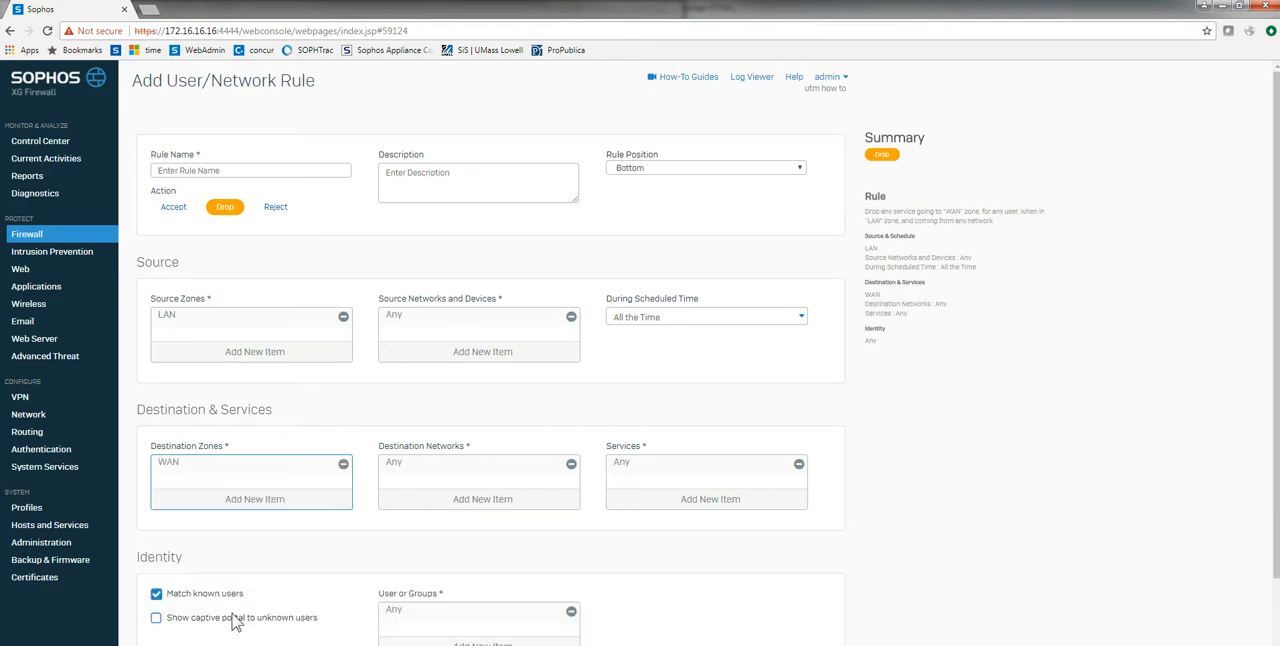
Step: Replace Any with the BLACK-LIST host group as the rule's destination network
{"action": "left_click", "coordinate": [571, 464]}
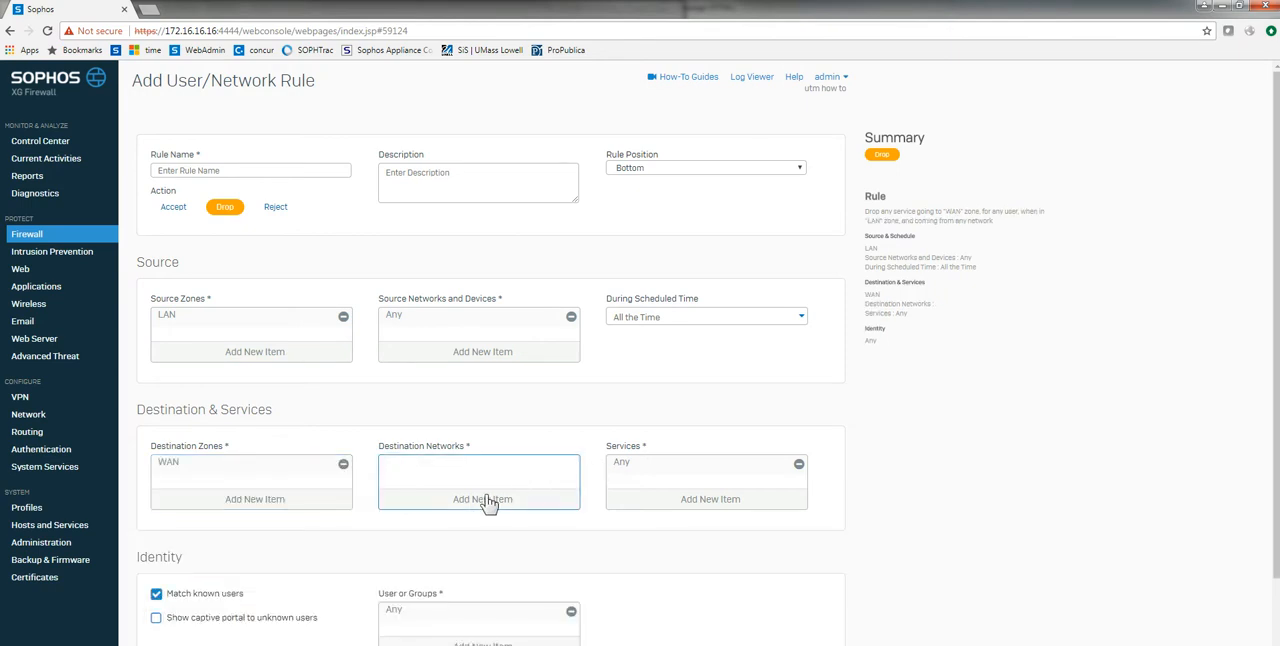
{"action": "left_click", "coordinate": [487, 500]}
{"action": "type", "text": "bla"}
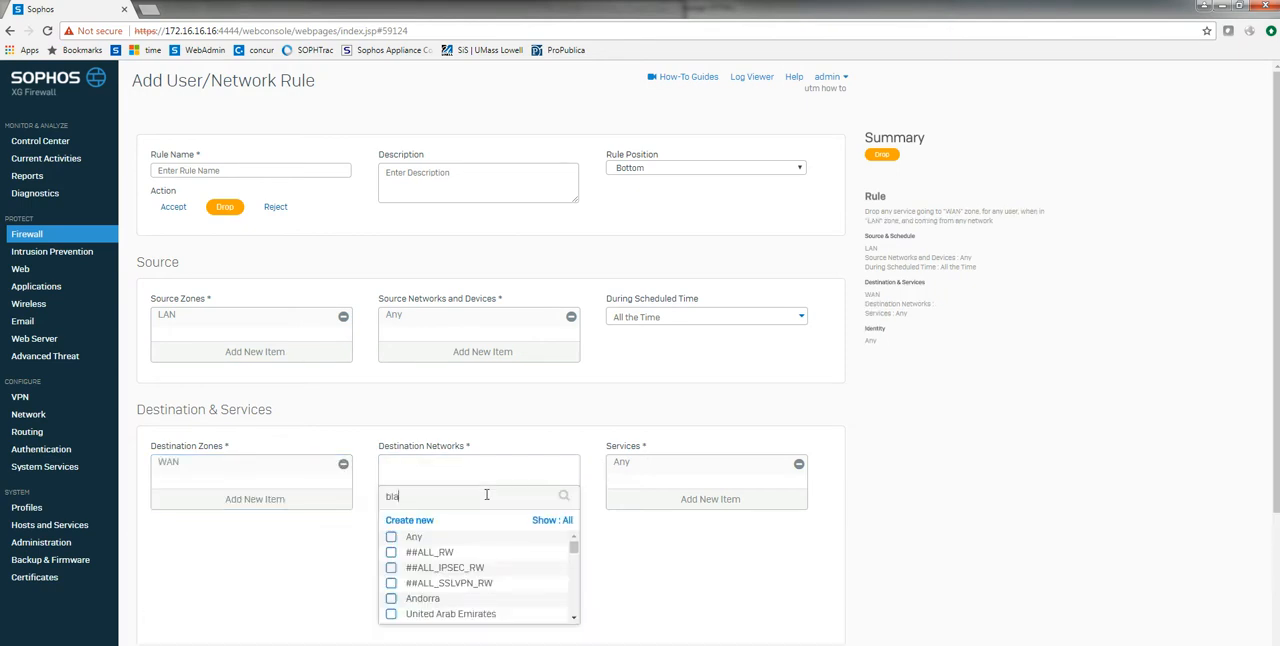
{"action": "left_click", "coordinate": [391, 553]}
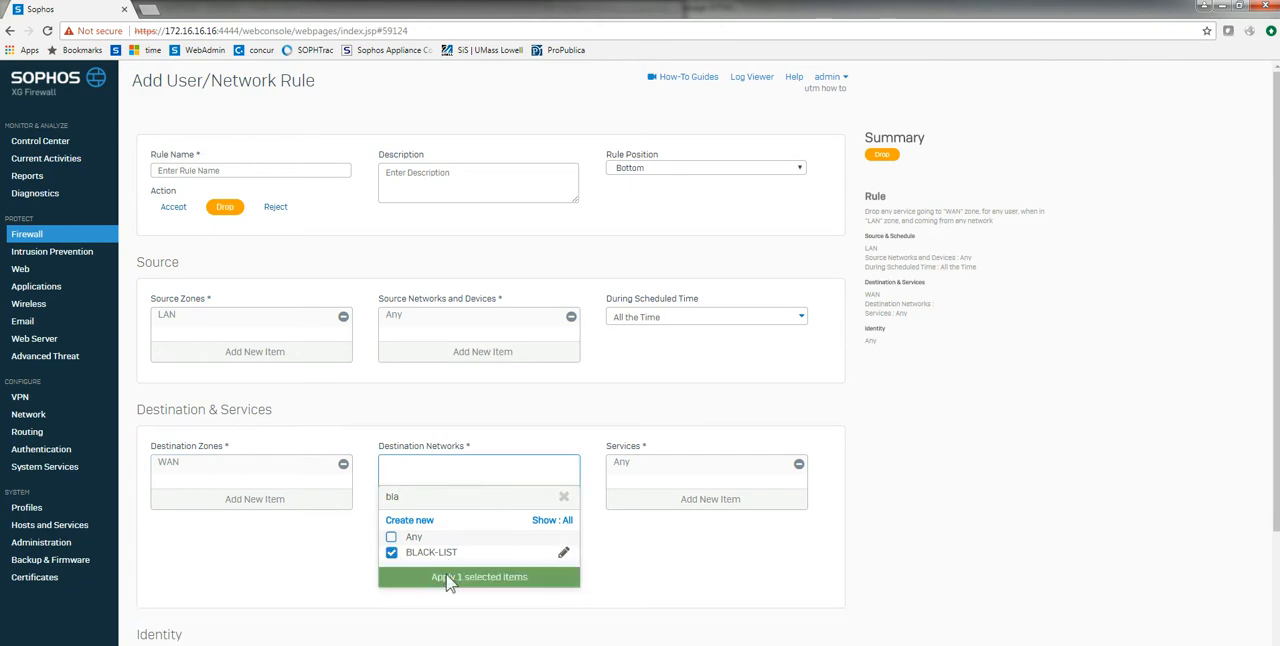
{"action": "left_click", "coordinate": [449, 583]}
Step: Disable matching of known users, enable logging of firewall traffic, and try to save the rule
{"action": "scroll", "coordinate": [232, 566], "scroll_direction": "down", "scroll_amount": 2}
{"action": "left_click", "coordinate": [156, 461]}
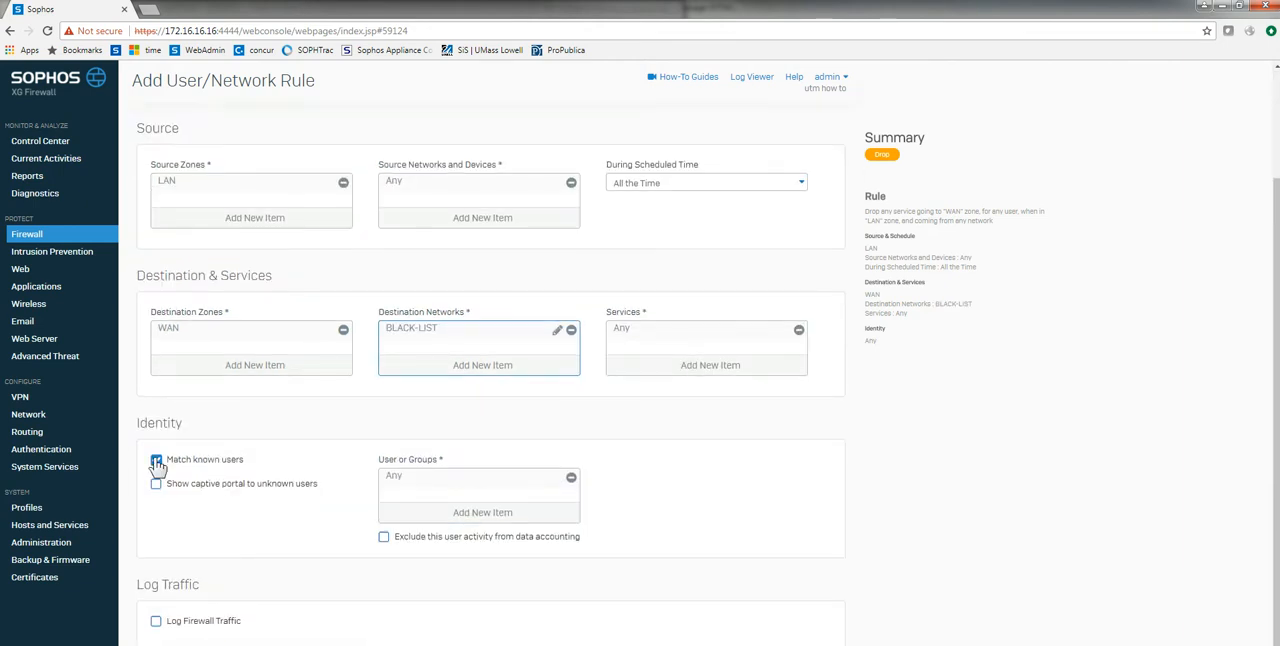
{"action": "left_click", "coordinate": [156, 622]}
{"action": "left_click", "coordinate": [160, 645]}
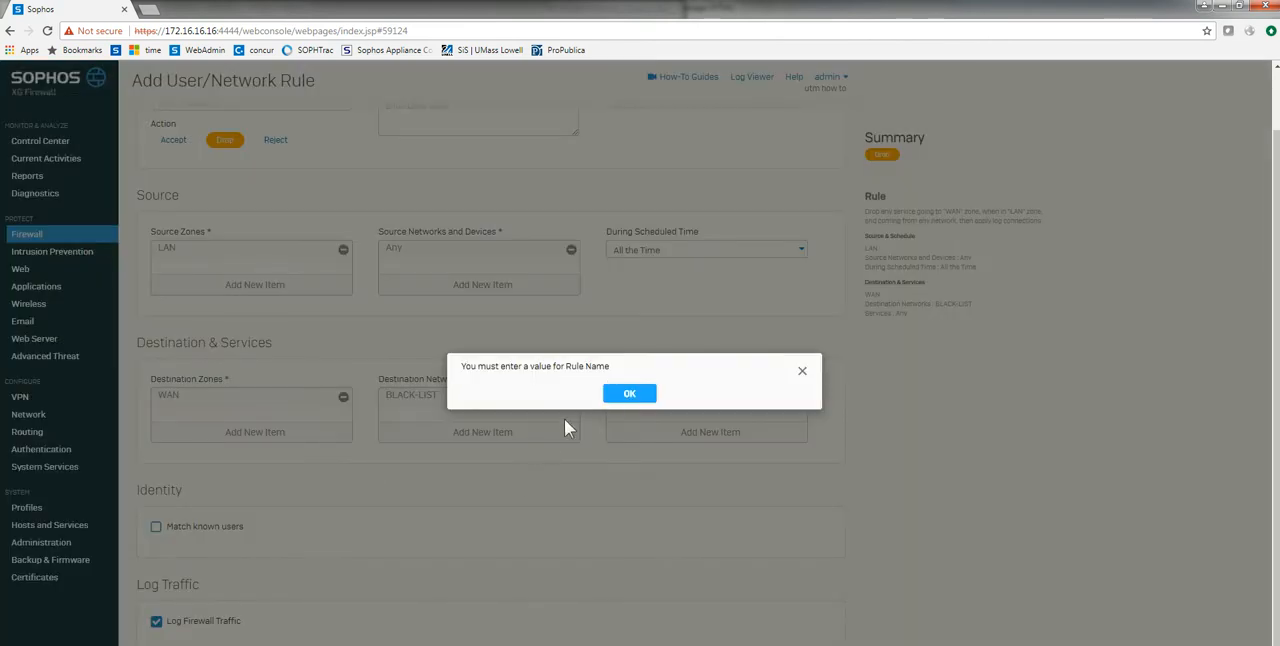
{"action": "left_click", "coordinate": [621, 396]}
{"action": "left_click", "coordinate": [627, 392]}
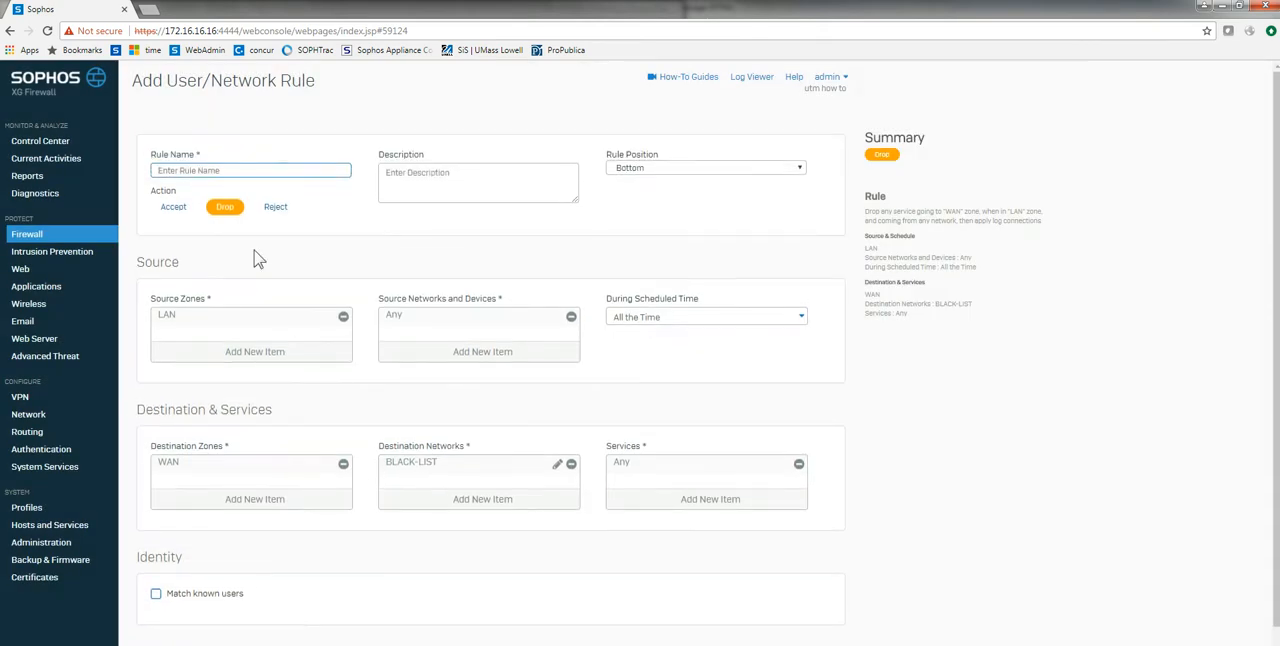
Step: Name the firewall rule Blacklist and save it
{"action": "left_click", "coordinate": [266, 170]}
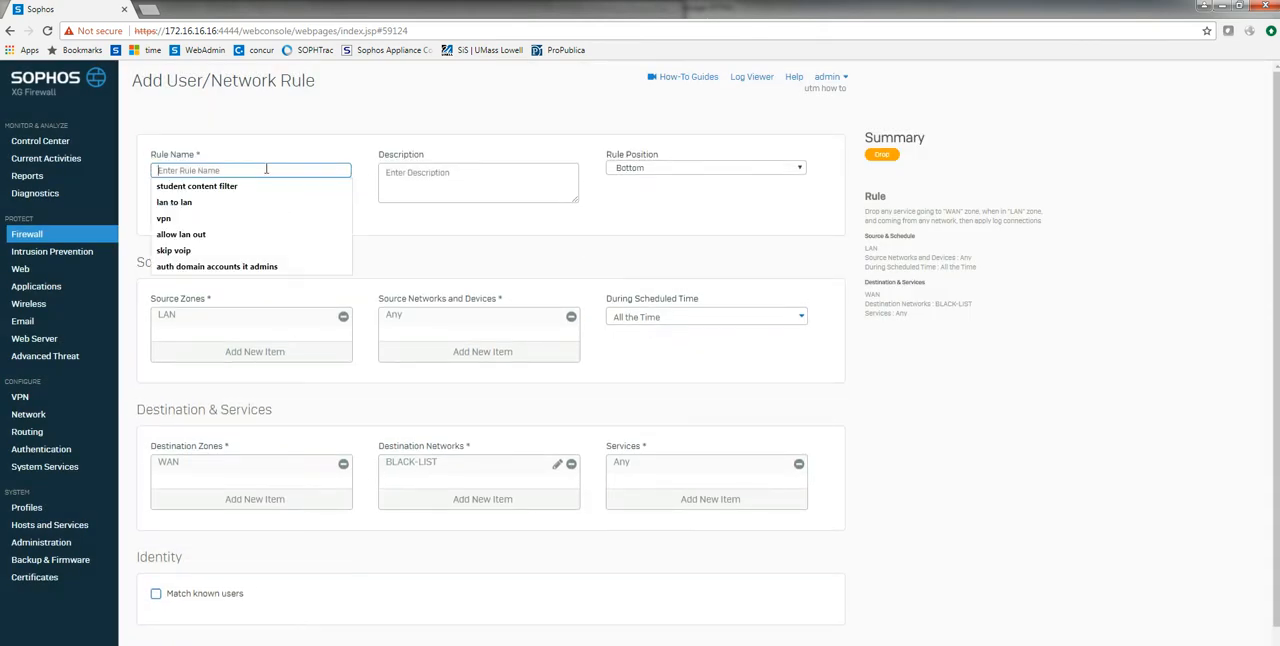
{"action": "type", "text": "Blacklist"}
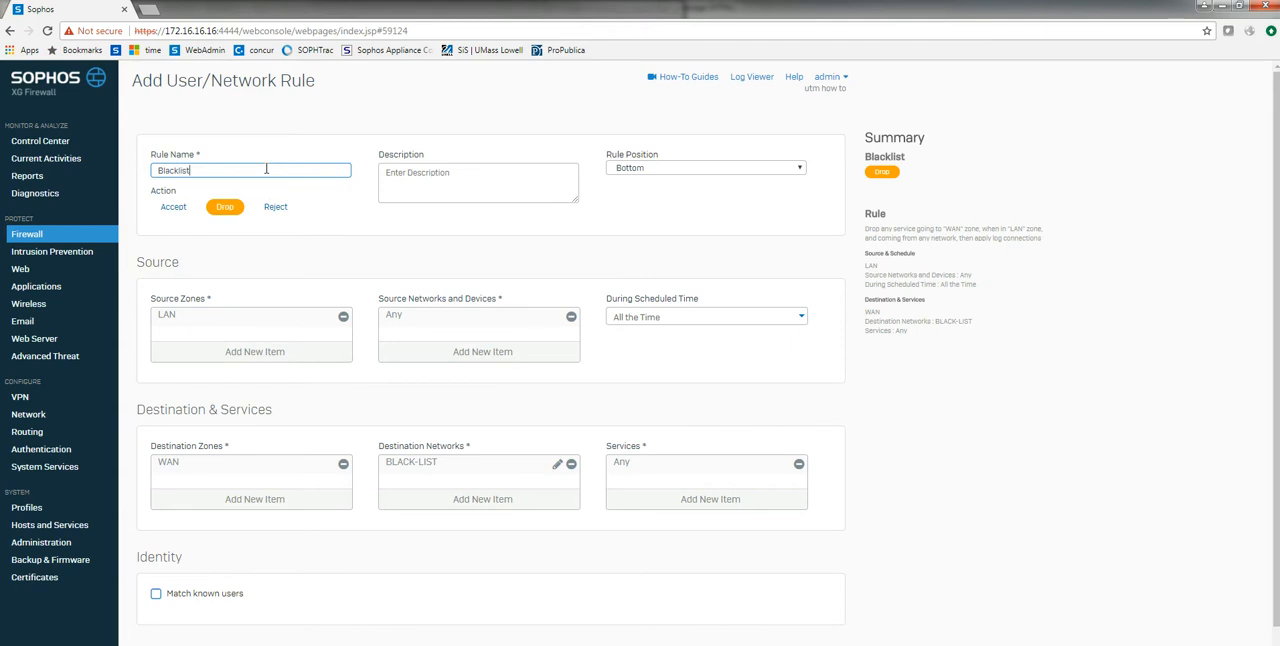
{"action": "left_click", "coordinate": [634, 378]}
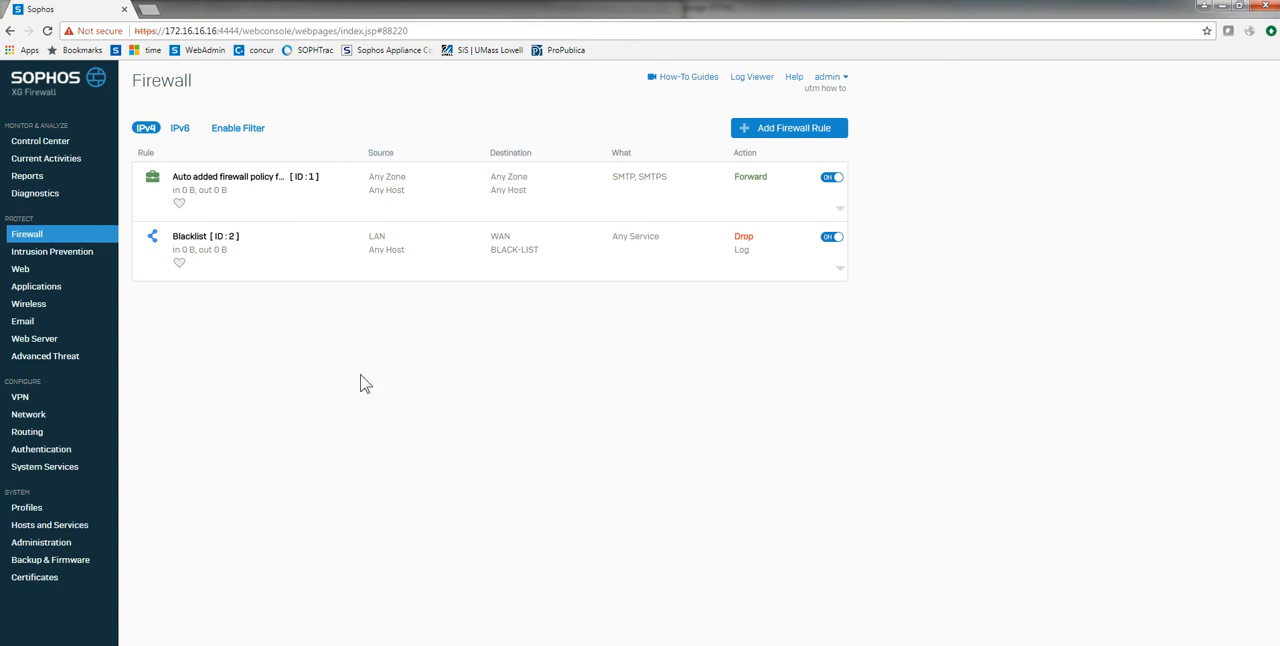
Step: Switch to the Cisco ASA objects to XG XML menu in the command prompt window
{"action": "left_click", "coordinate": [520, 645]}
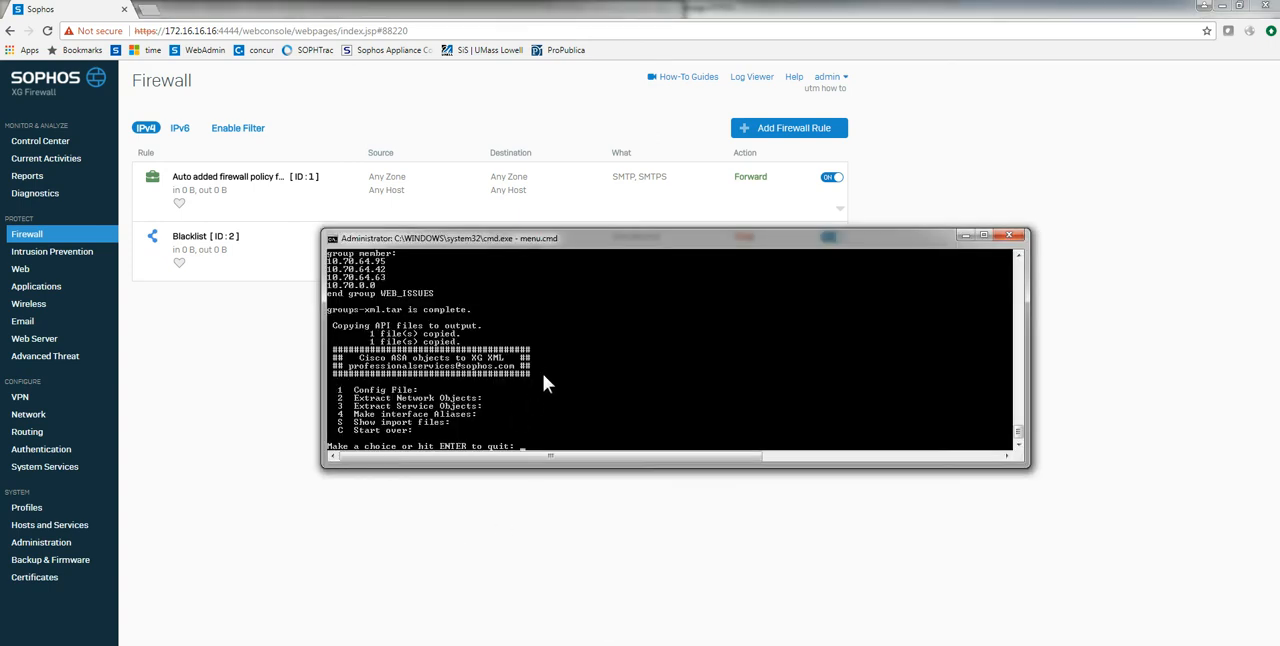